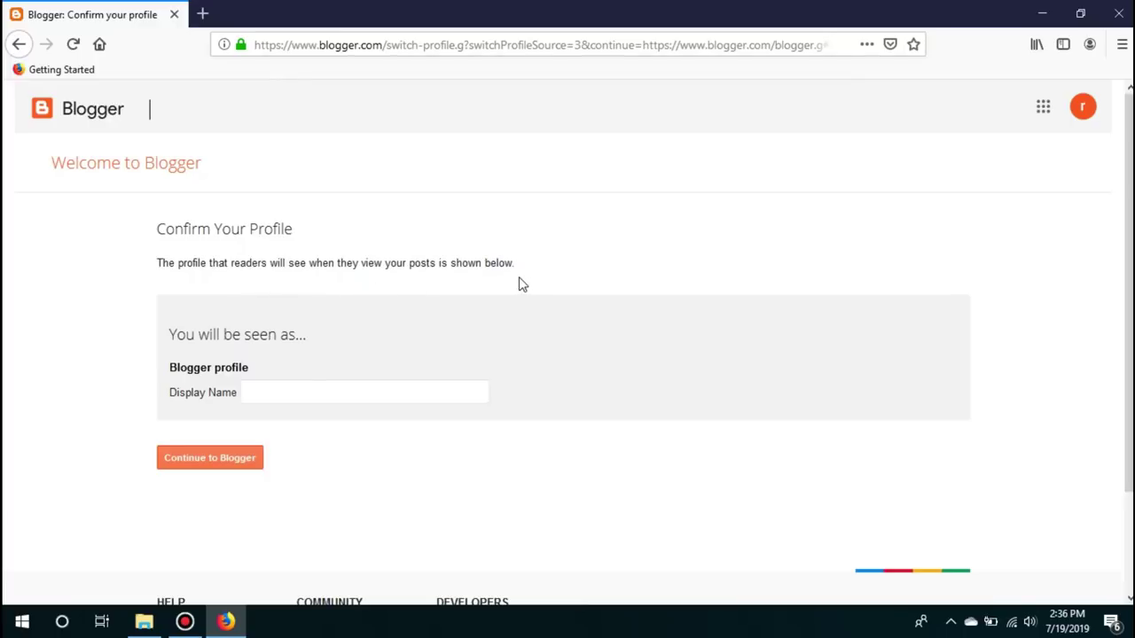
Enter the user's display name for the Blogger profile and confirm the profile
{"action": "left_click", "coordinate": [299, 392]}
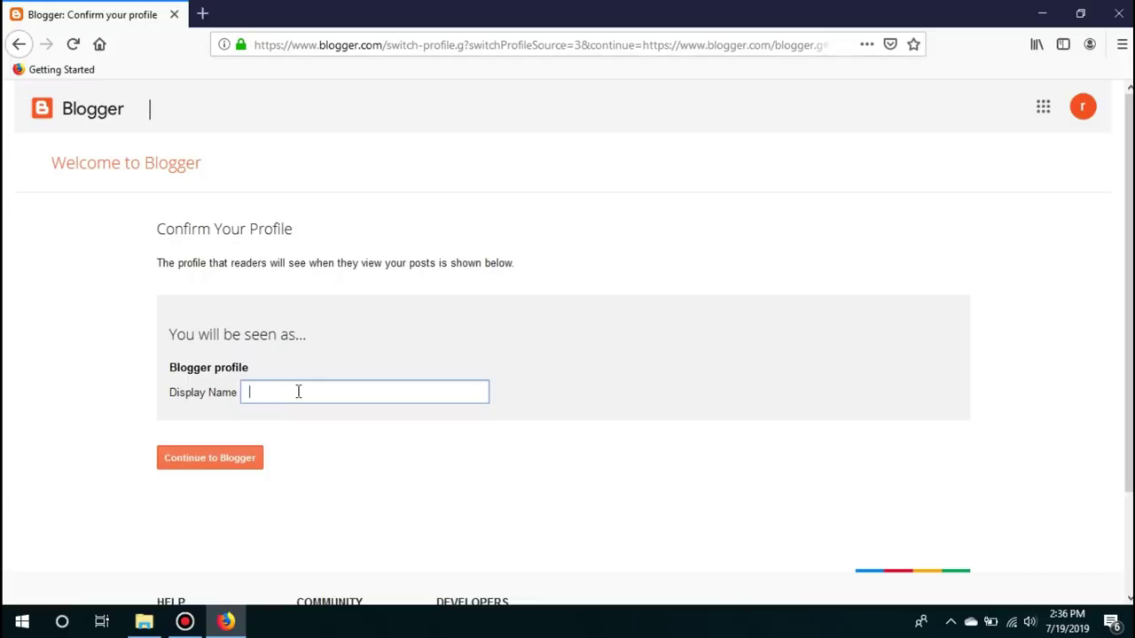
{"action": "left_click", "coordinate": [298, 392]}
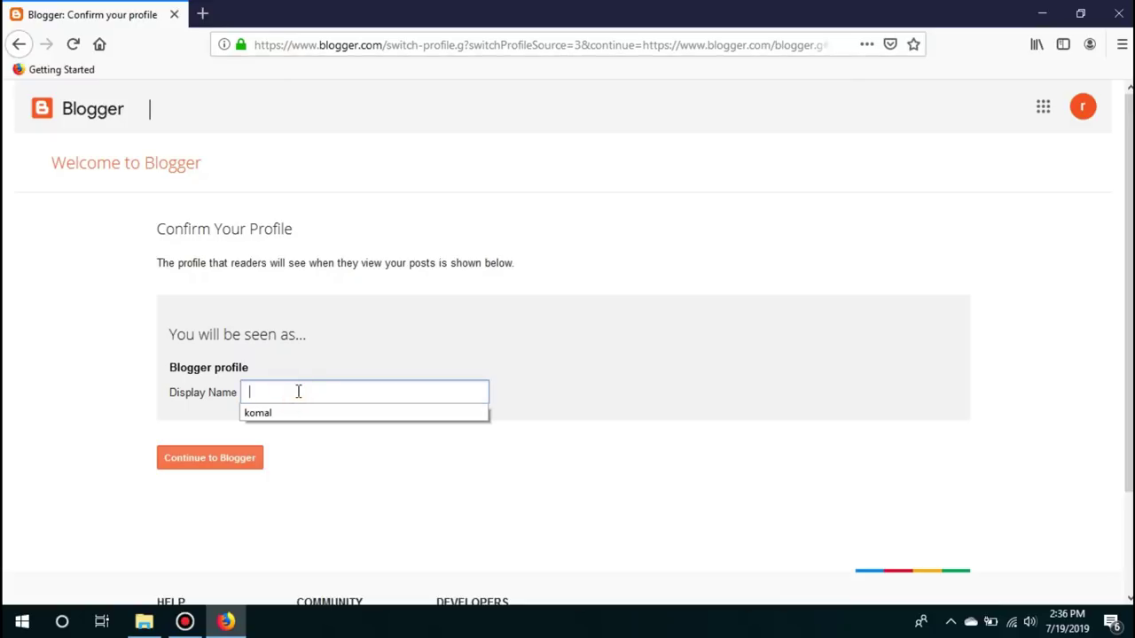
{"action": "left_click", "coordinate": [298, 392]}
{"action": "type", "text": "rake"}
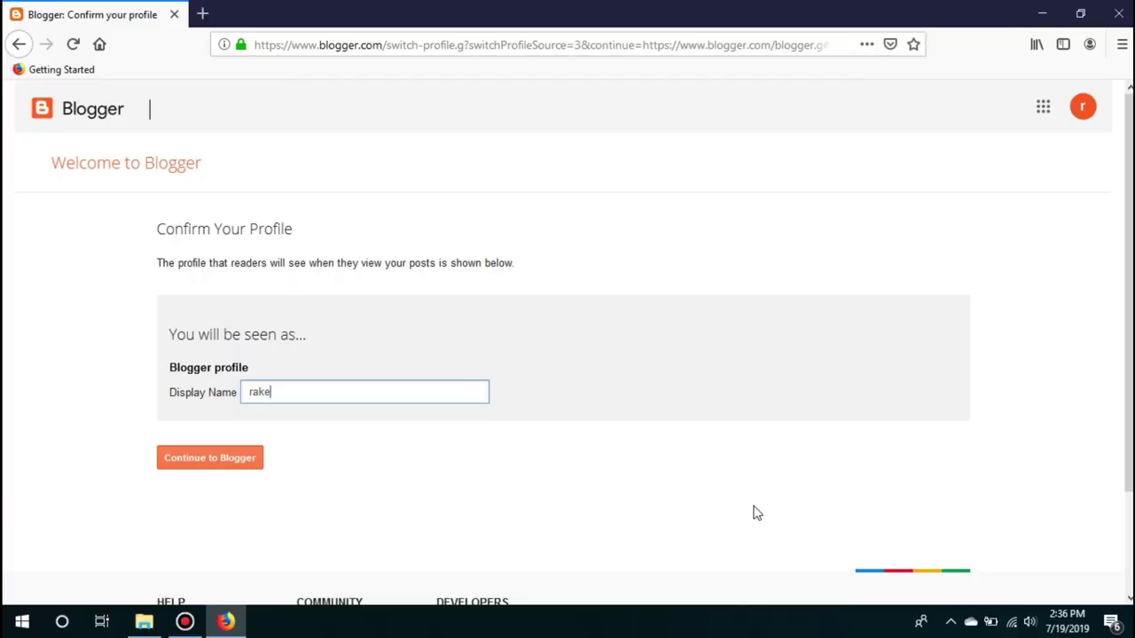
{"action": "type", "text": "sh0897"}
{"action": "left_click", "coordinate": [223, 462]}
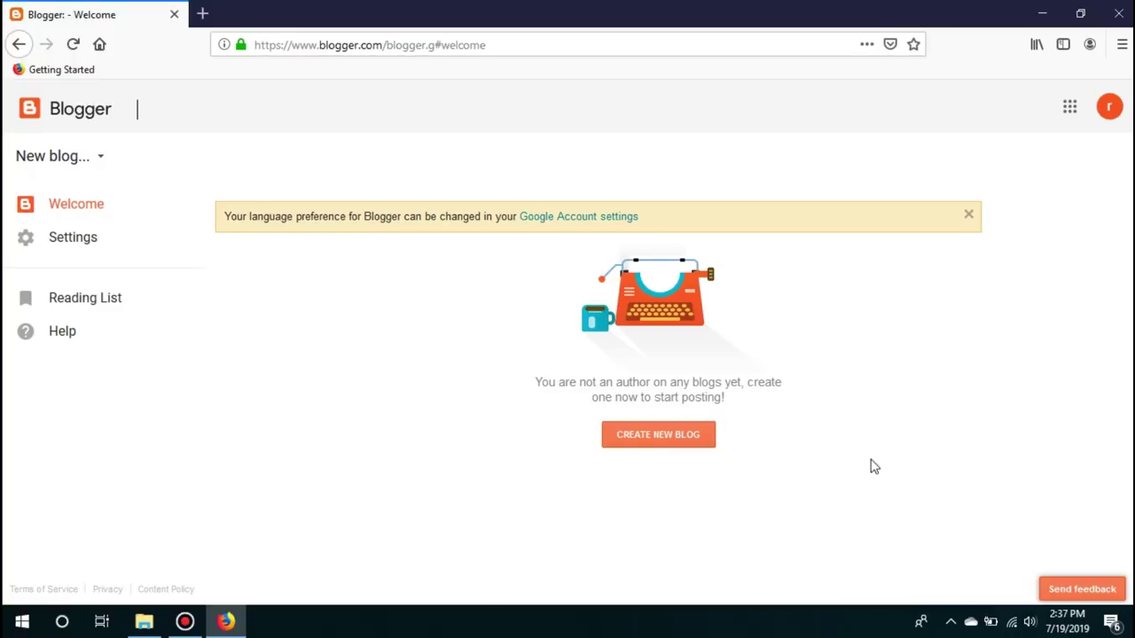
Start creating a new blog and title it "freelancer"
{"action": "left_click", "coordinate": [681, 437]}
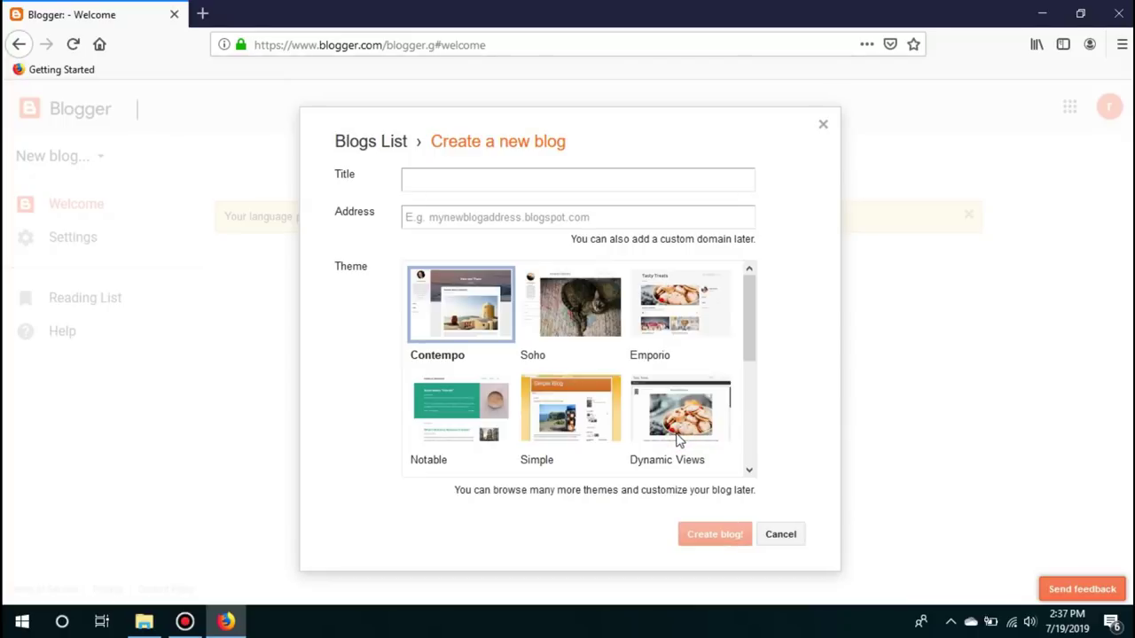
{"action": "left_click", "coordinate": [432, 181]}
{"action": "left_click", "coordinate": [532, 179]}
{"action": "type", "text": "freelancer"}
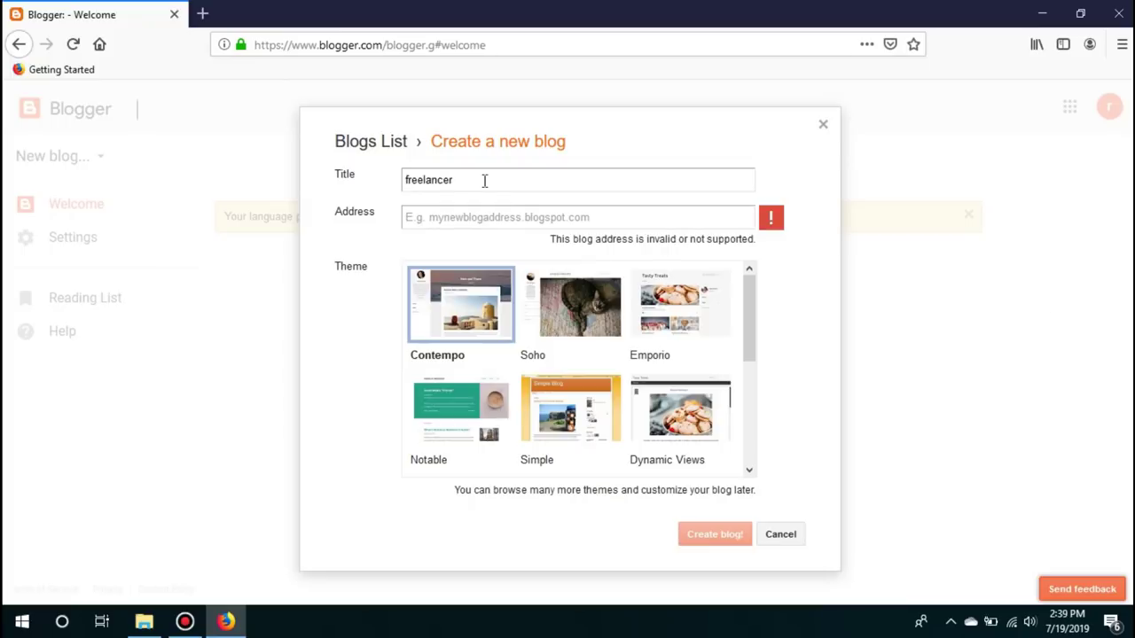
{"action": "left_click", "coordinate": [464, 179]}
Set the blogspot.com address to the user's display name, create the blog with the Contempo theme, and dismiss the domain name offer
{"action": "left_click", "coordinate": [522, 219]}
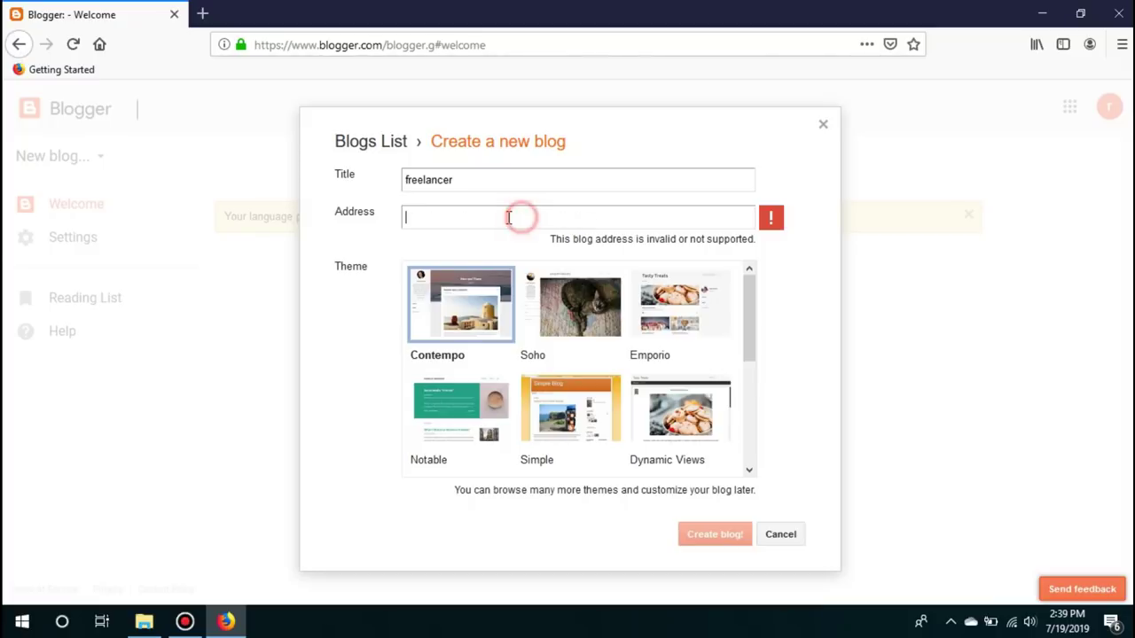
{"action": "type", "text": "rakesh0897"}
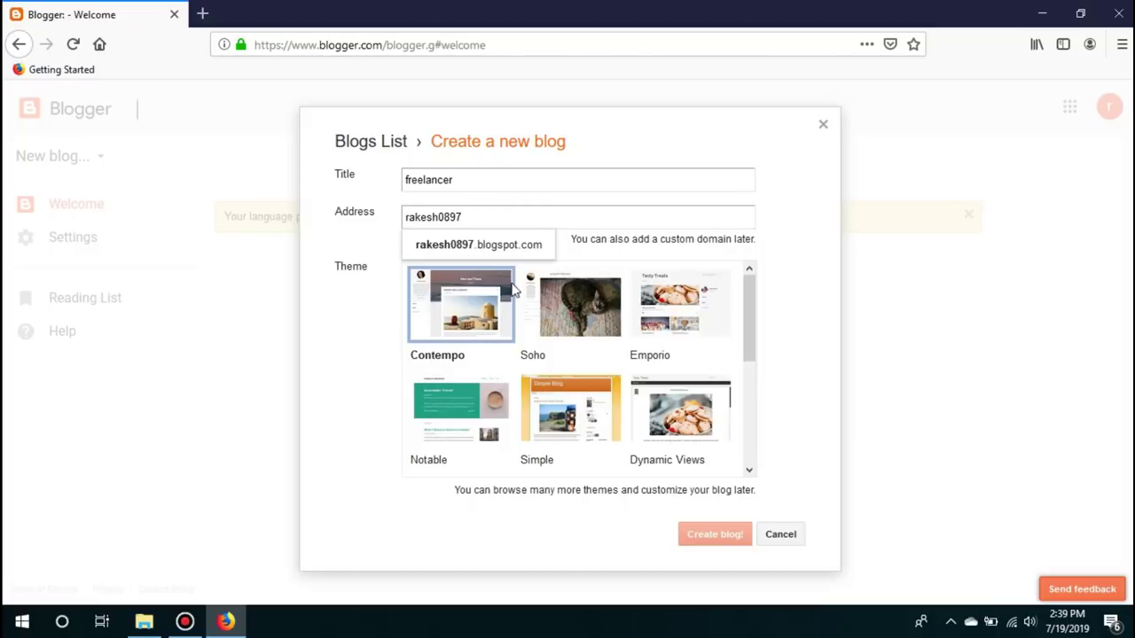
{"action": "left_click", "coordinate": [501, 245]}
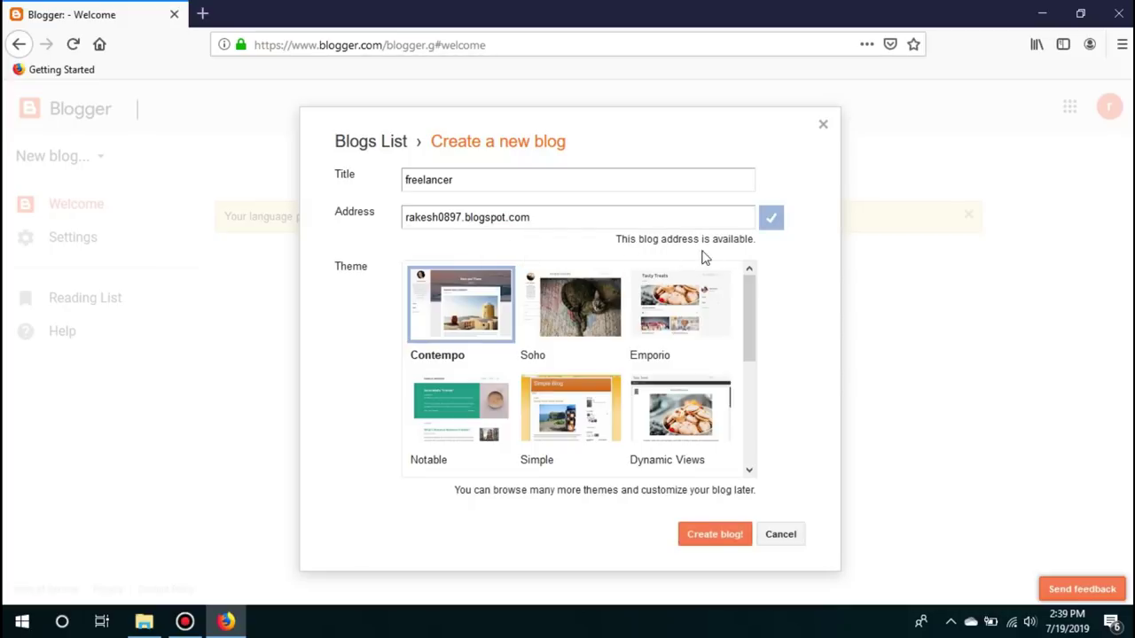
{"action": "left_click", "coordinate": [446, 217]}
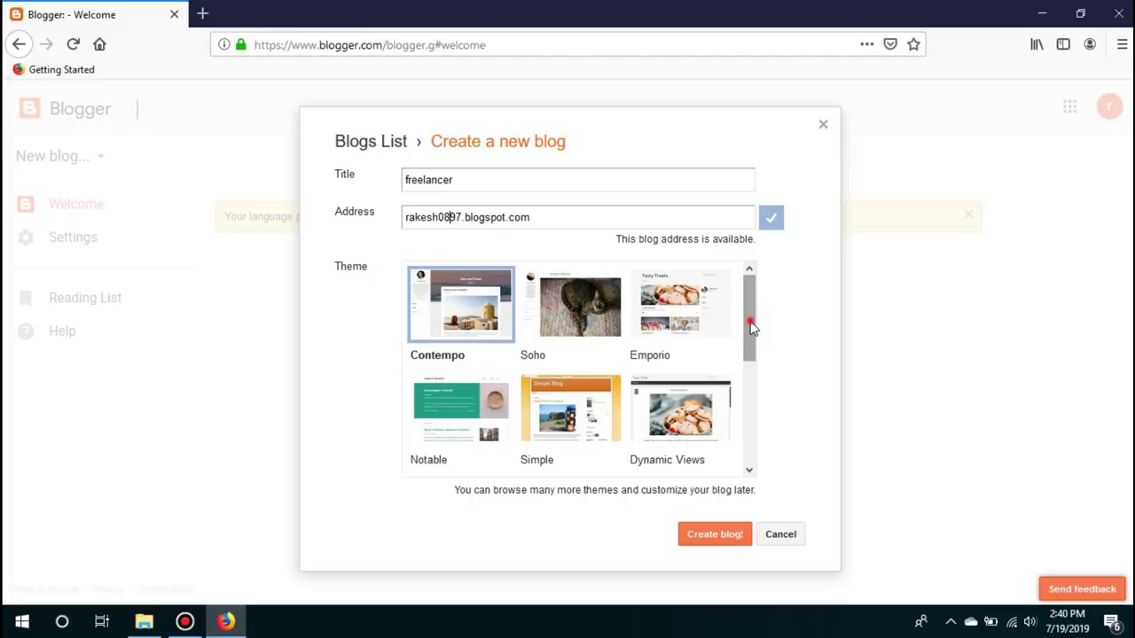
{"action": "mouse_move", "coordinate": [750, 321]}
{"action": "left_mouse_down"}
{"action": "mouse_move", "coordinate": [757, 453]}
{"action": "mouse_move", "coordinate": [756, 329]}
{"action": "left_mouse_up"}
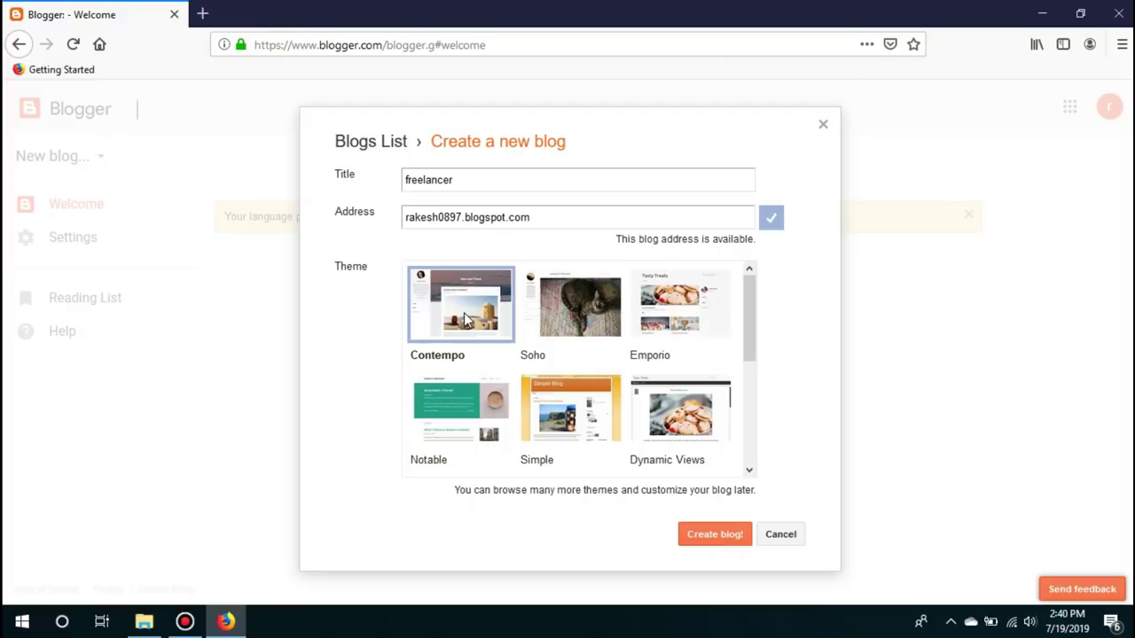
{"action": "left_click", "coordinate": [707, 538]}
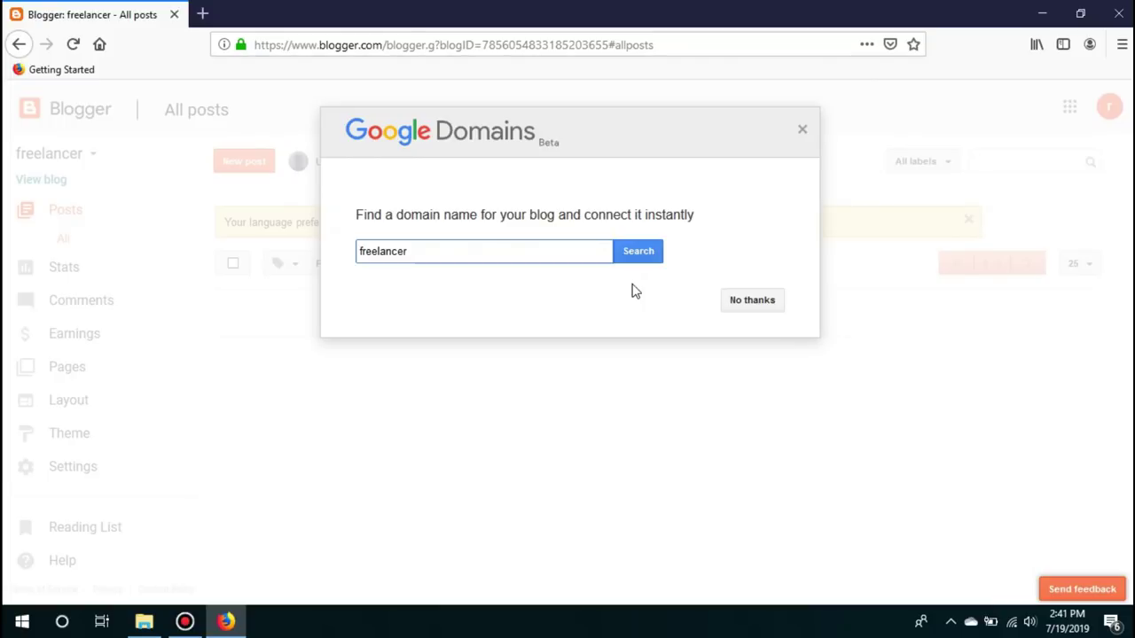
{"action": "left_click", "coordinate": [802, 129]}
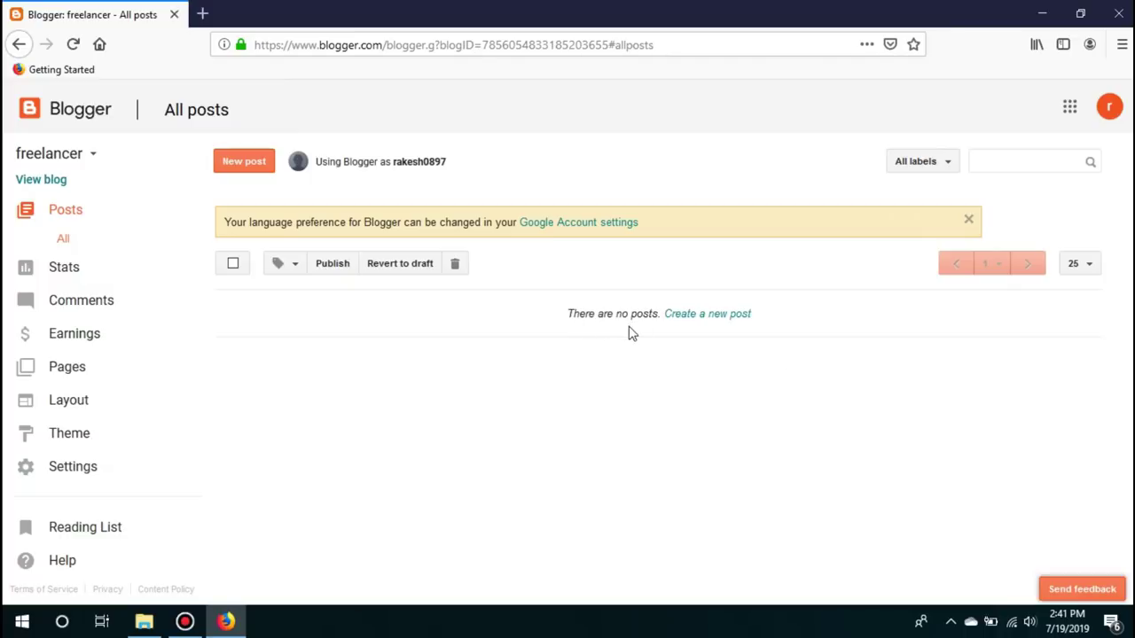
Create a new post and set its transliteration language to Hindi (हिन्दी)
{"action": "left_click", "coordinate": [718, 316]}
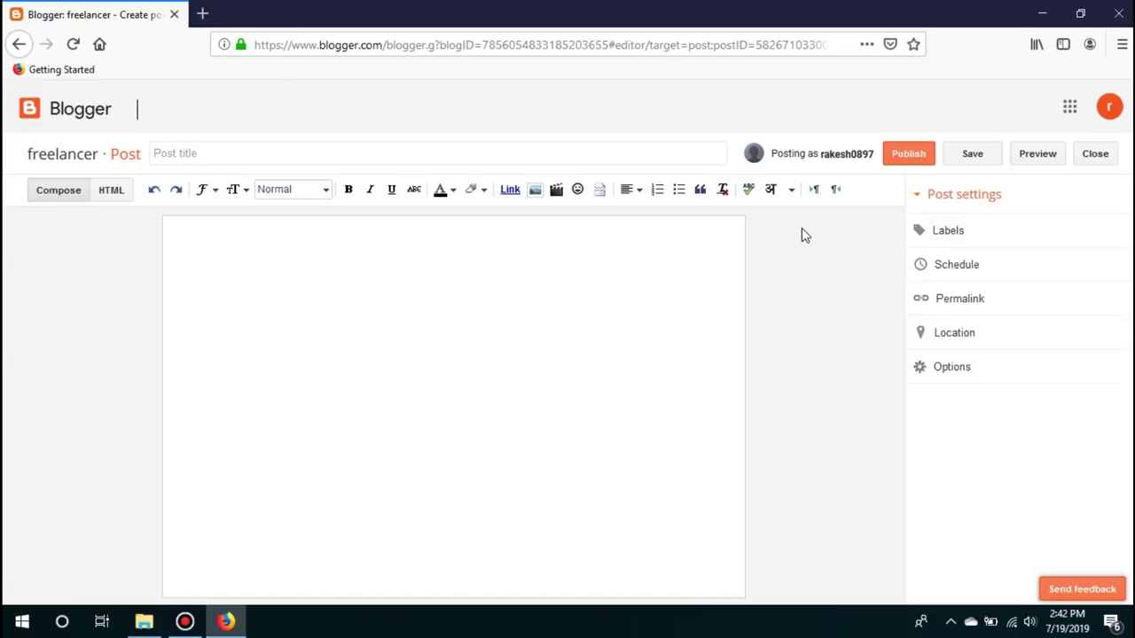
{"action": "left_click", "coordinate": [792, 192]}
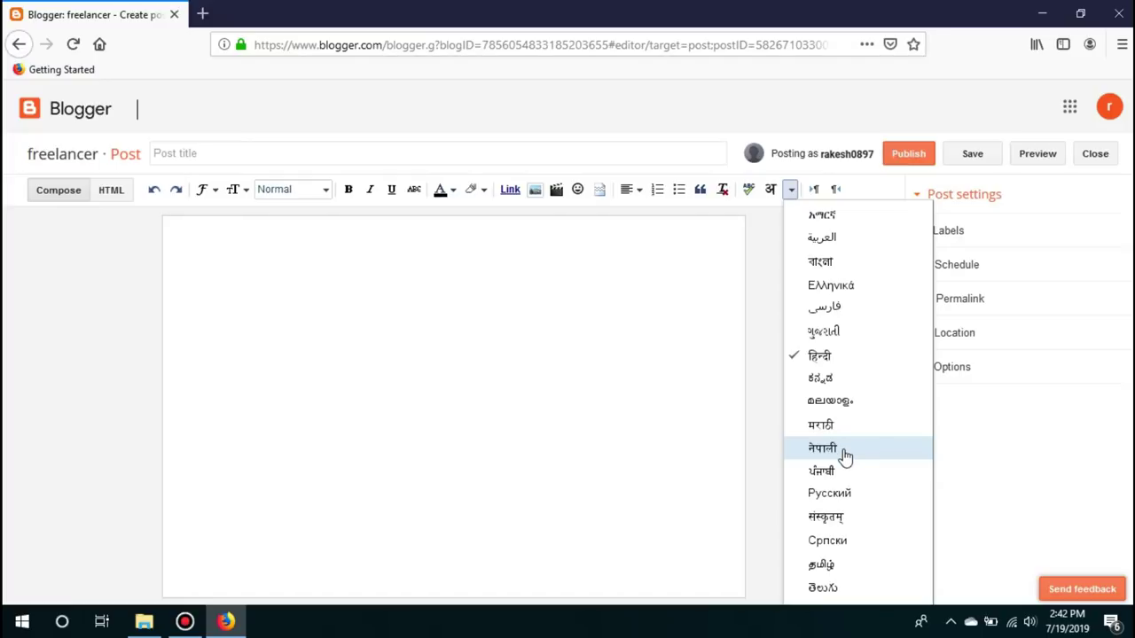
{"action": "left_click", "coordinate": [836, 357]}
{"action": "left_click", "coordinate": [252, 254]}
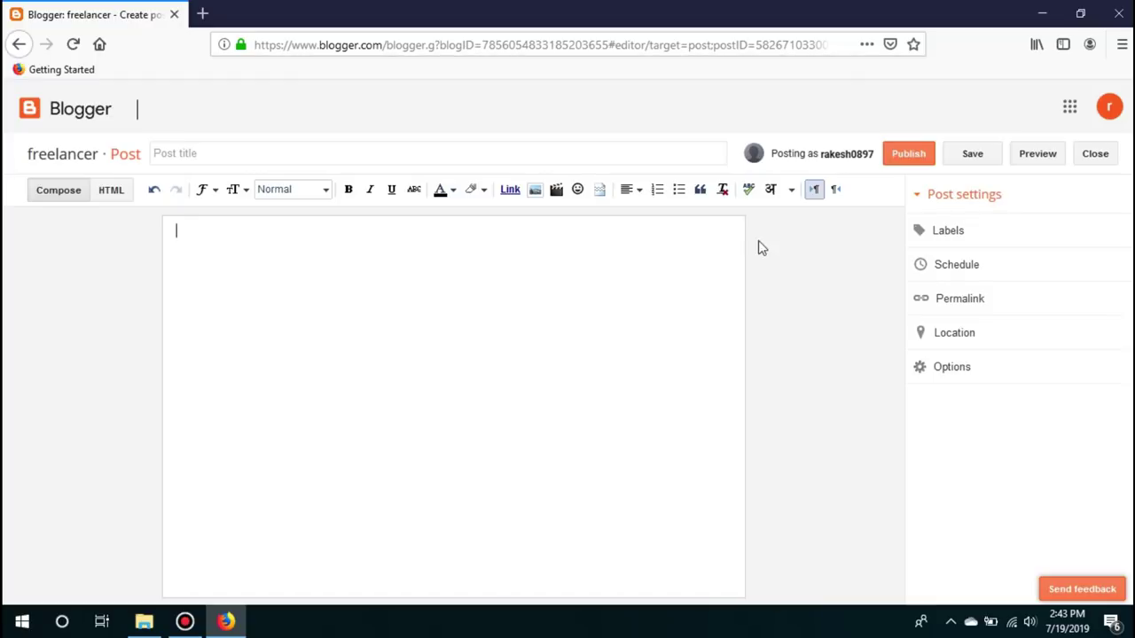
{"action": "left_click", "coordinate": [791, 190]}
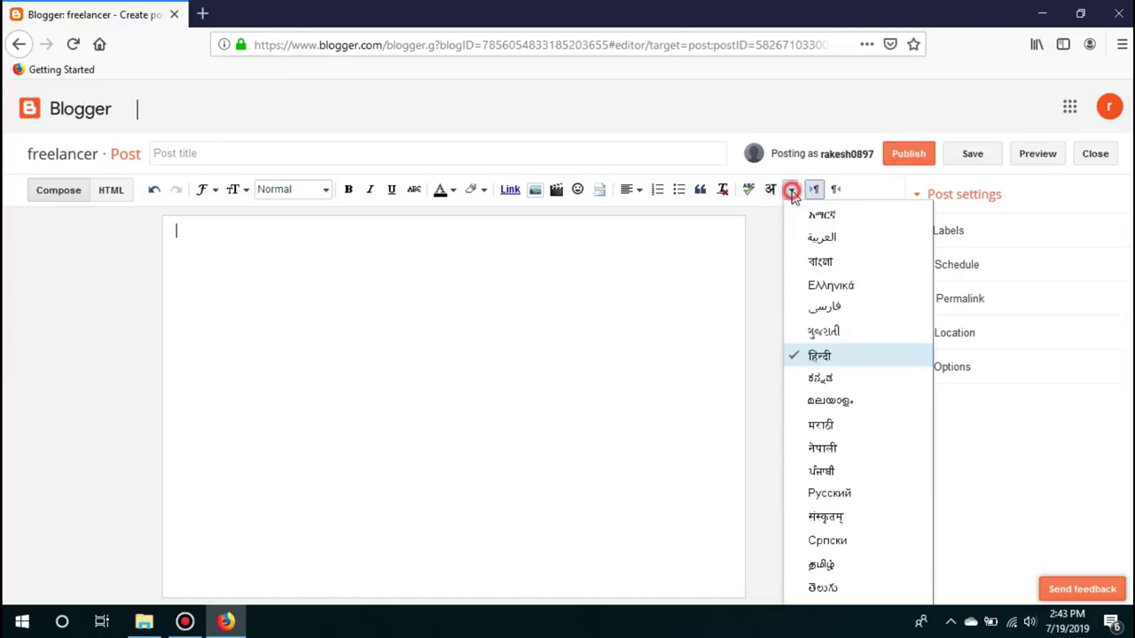
{"action": "left_click", "coordinate": [793, 310]}
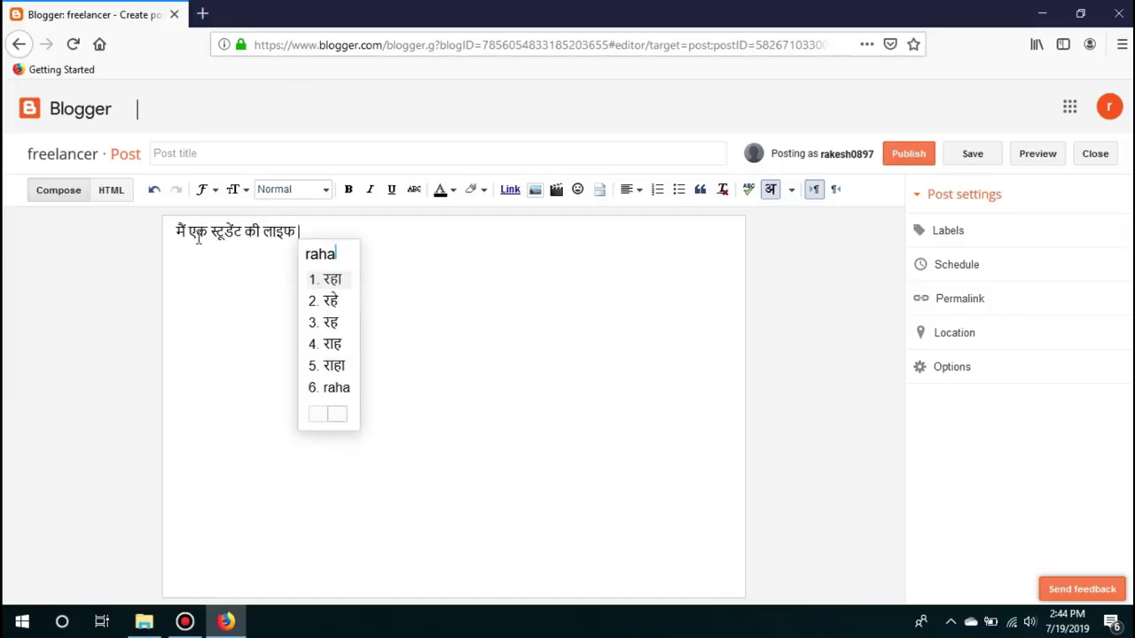
Write the post's opening sentence "मैं एक स्टूडेंट की लाइफ जी रहा हूँ" with Hindi transliteration
{"action": "type", "text": "hoon"}
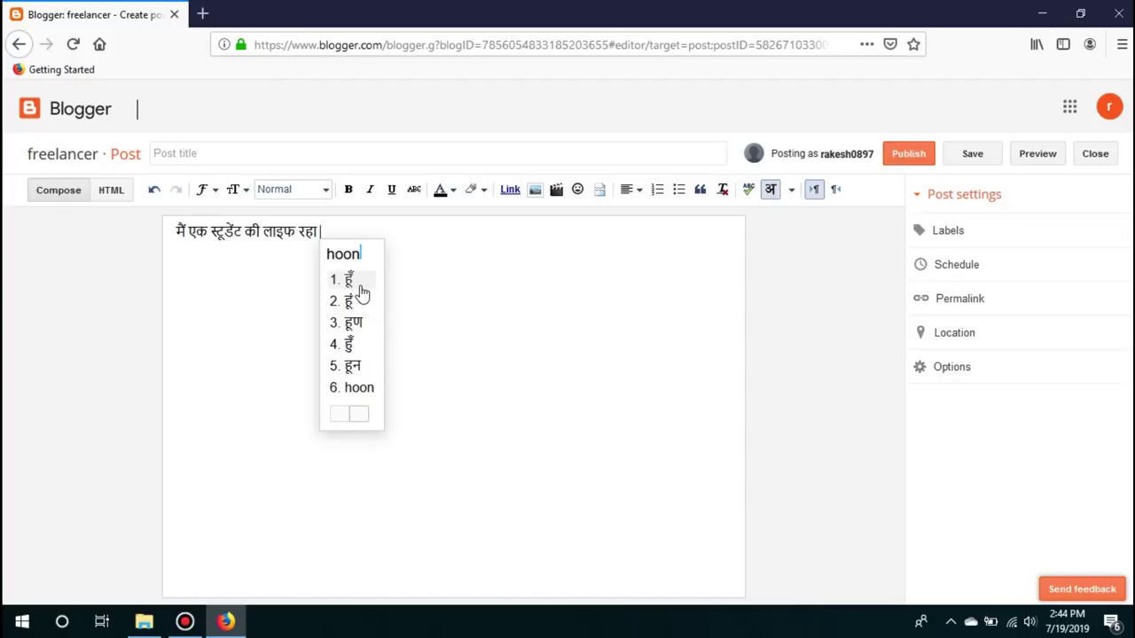
{"action": "left_click", "coordinate": [361, 286]}
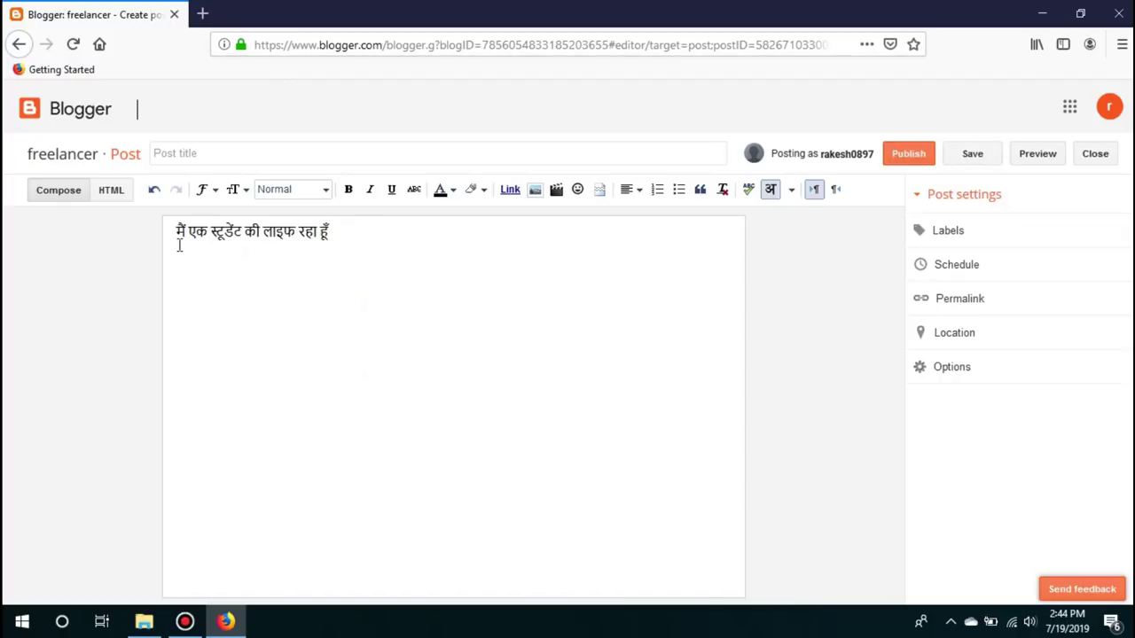
{"action": "left_click", "coordinate": [311, 248]}
{"action": "type", "text": "ji"}
{"action": "key", "text": "space"}
{"action": "left_click", "coordinate": [382, 312]}
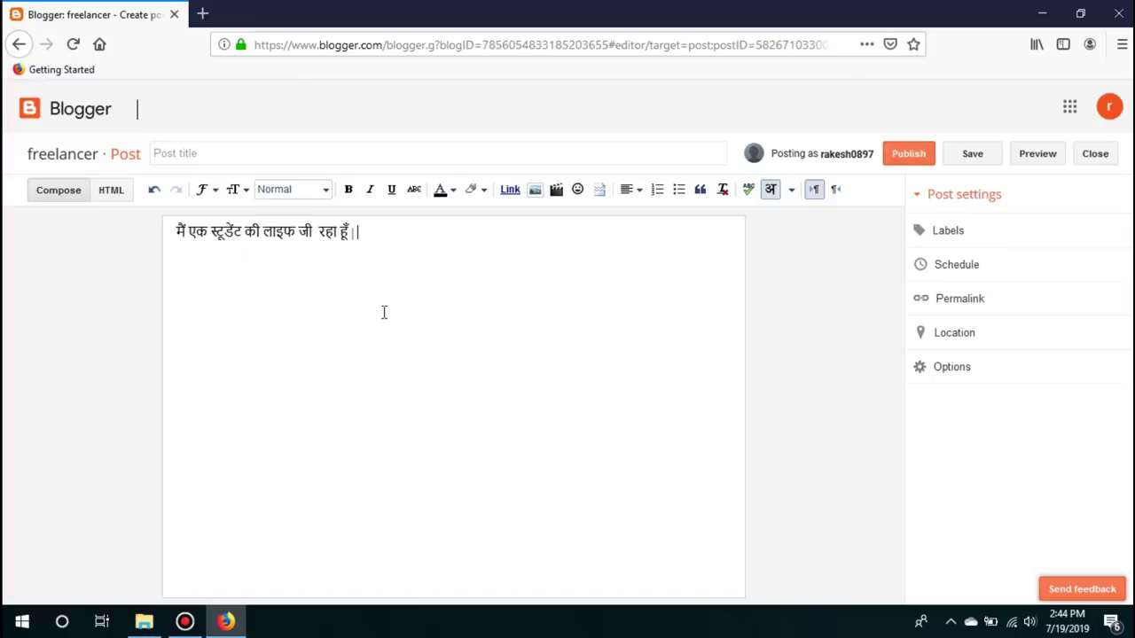
Continue the first paragraph with "मैं सुबह बहुत जल्दी उठ जाता हूँ | उसके बाद में अपने लिए तैयार हूँ |"
{"action": "type", "text": ". main subah bahut jaldi uth jata hoon."}
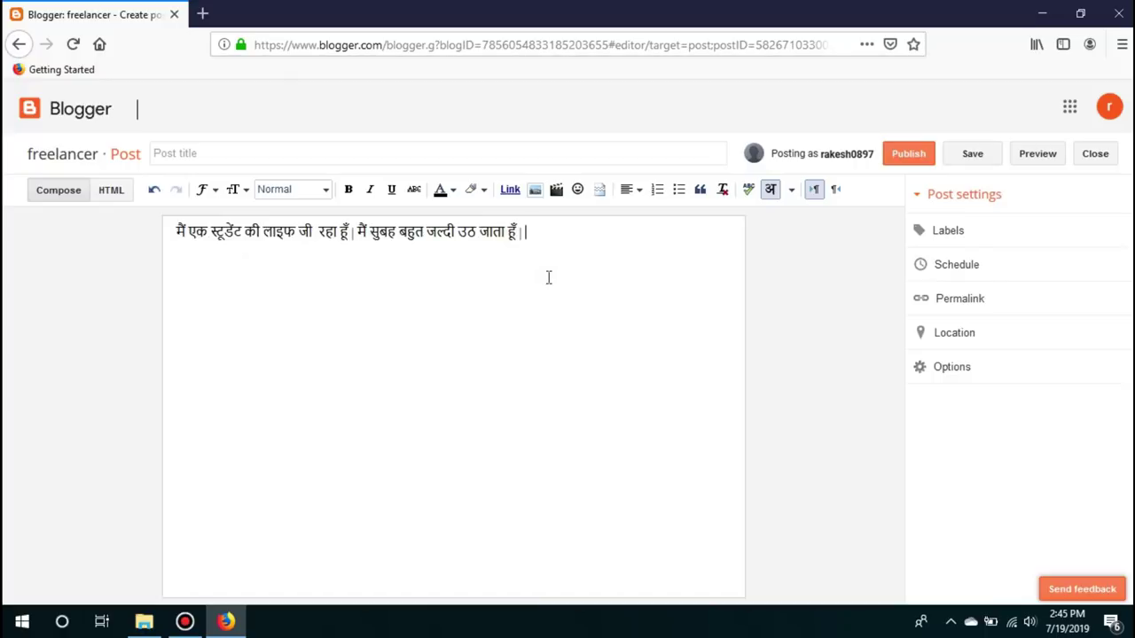
{"action": "type", "text": "uske baad mein apne liye taiyar hoon."}
{"action": "key", "text": "Return"}
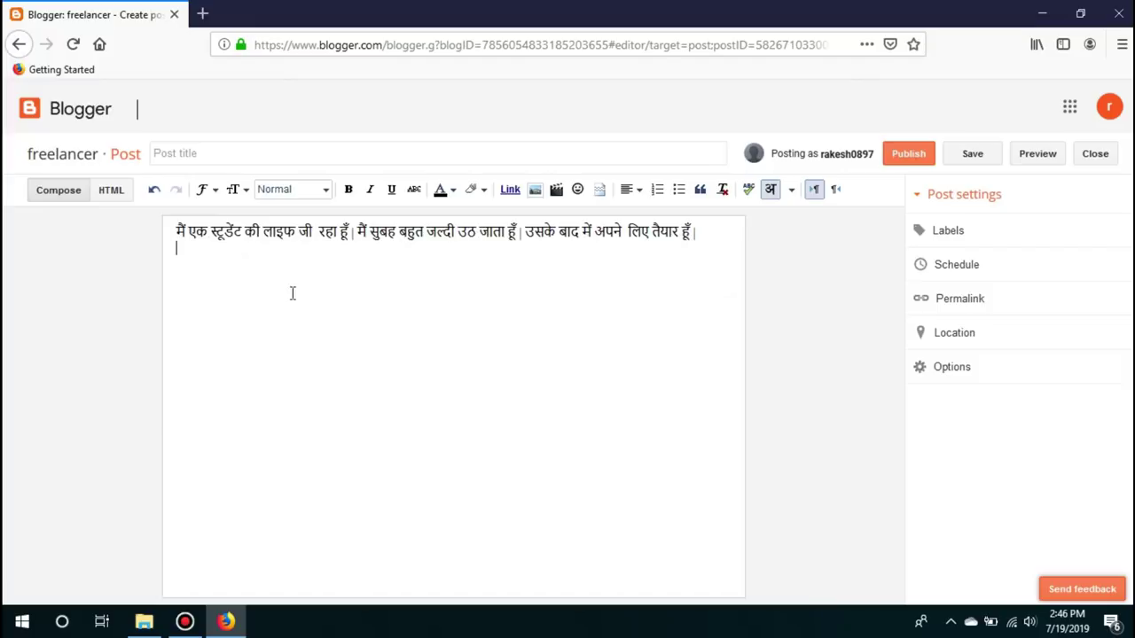
Add the line "मुझे डर लग रहा है की इंग्लिश के प्रोफेसर मुझे डाटेंगे क्यूंकि मेरी इंग्लिश कमजोर है" followed by a blank line
{"action": "type", "text": "mujhe dar lag raha hai ki english ke professor  mujhe dantenge kyunki meri english kamjor hai."}
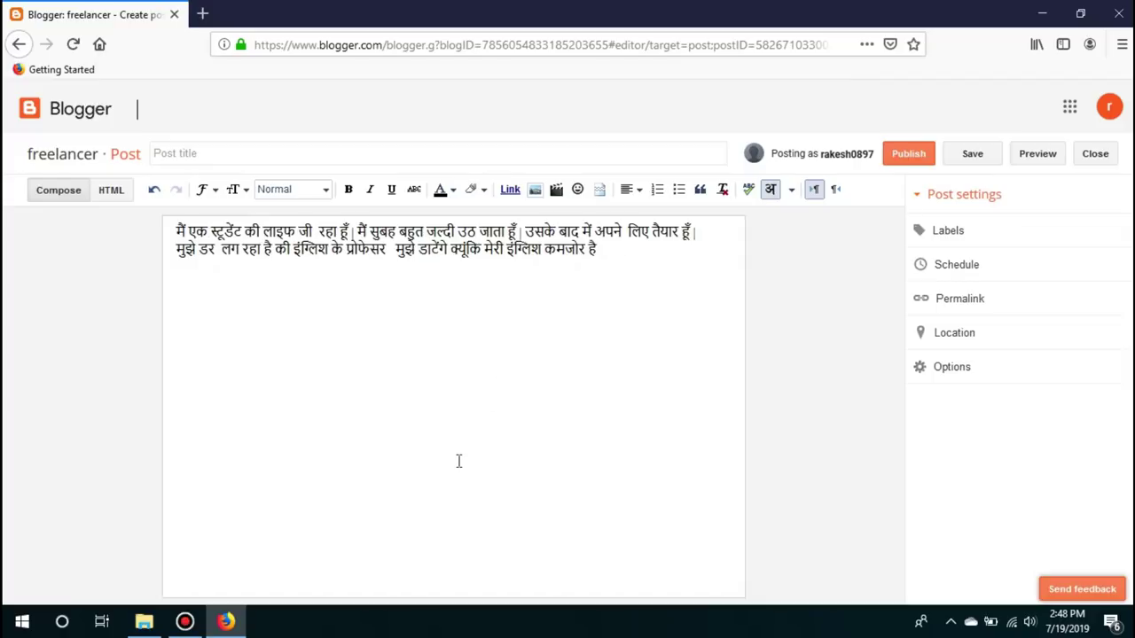
{"action": "key", "text": "Return"}
{"action": "key", "text": "Return"}
Write "मैं एक हाउसवाइफ हूँ. मैं सुबह ५ बजे उठ जाती हूँ और रात के 11 बजे तक मुझे फुर्सत नहीं मिलती |"
{"action": "type", "text": "main ek housewife hoon."}
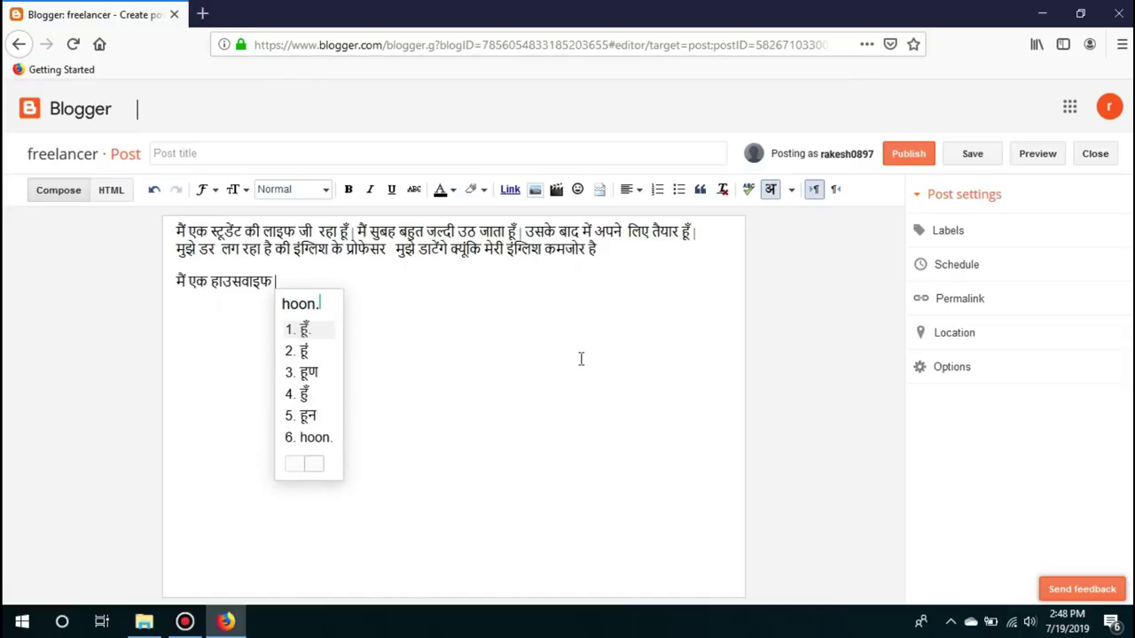
{"action": "left_click", "coordinate": [304, 328]}
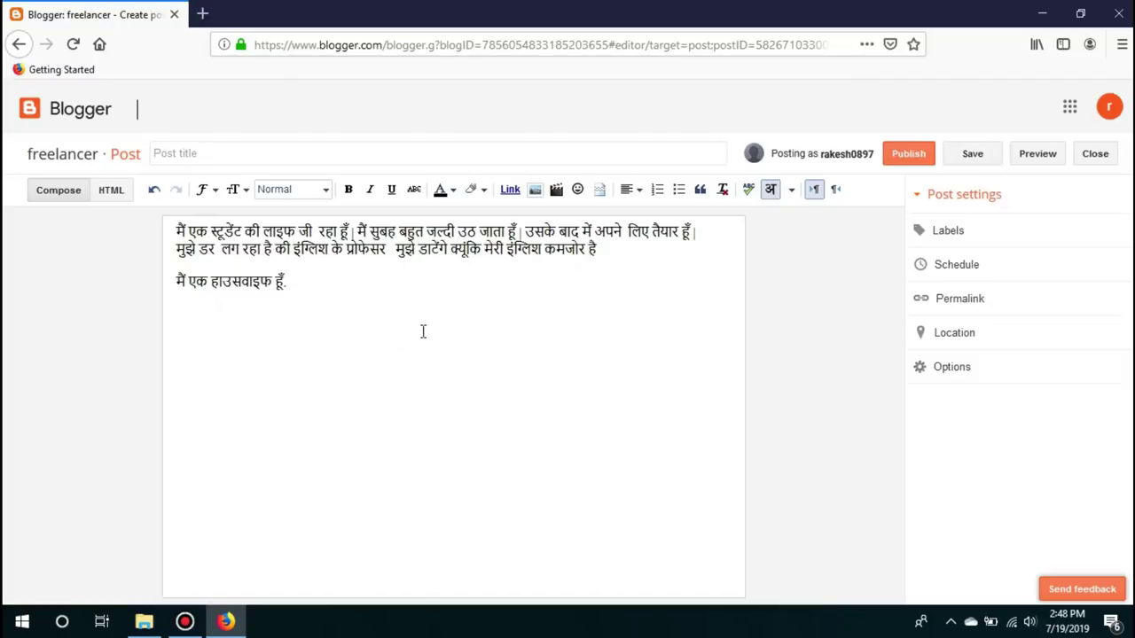
{"action": "type", "text": "मैं सुबह ५ बजे उठ जाती हूँ और रात के 11 बजे तक मुझे  फुर्सत नहीं मिलती।"}
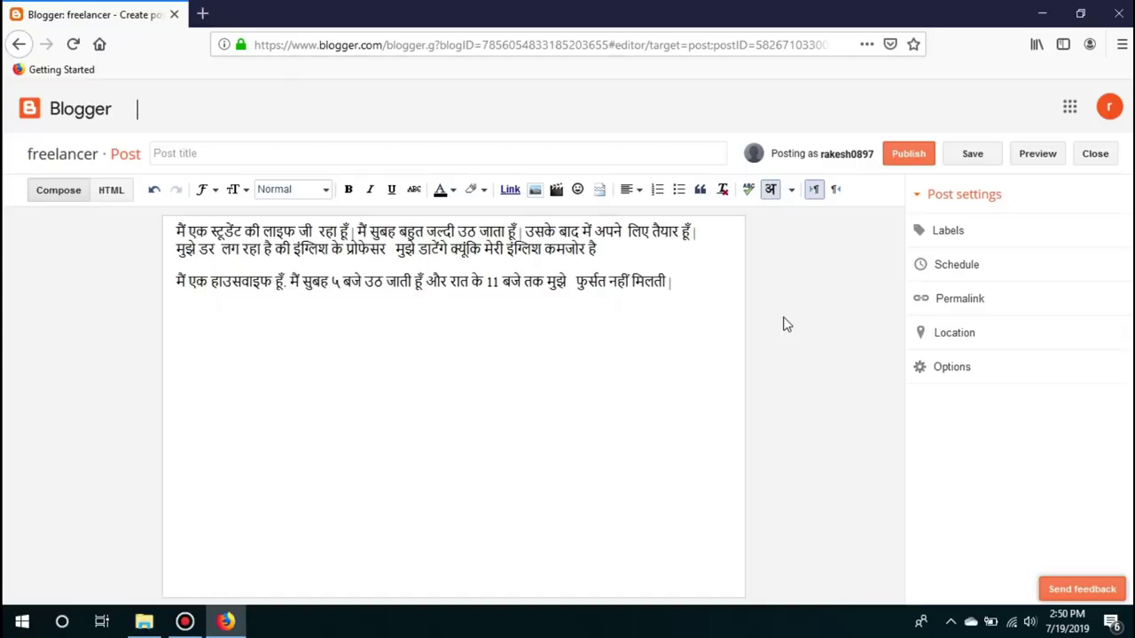
Complete the second paragraph with "काम करते करते मेरी कमर टूट जाती हैं | लेकिन कोई मेरी परवाह नहीं करता |"
{"action": "type", "text": " काम करते करते मेरी कमर टूट जाती हैं।"}
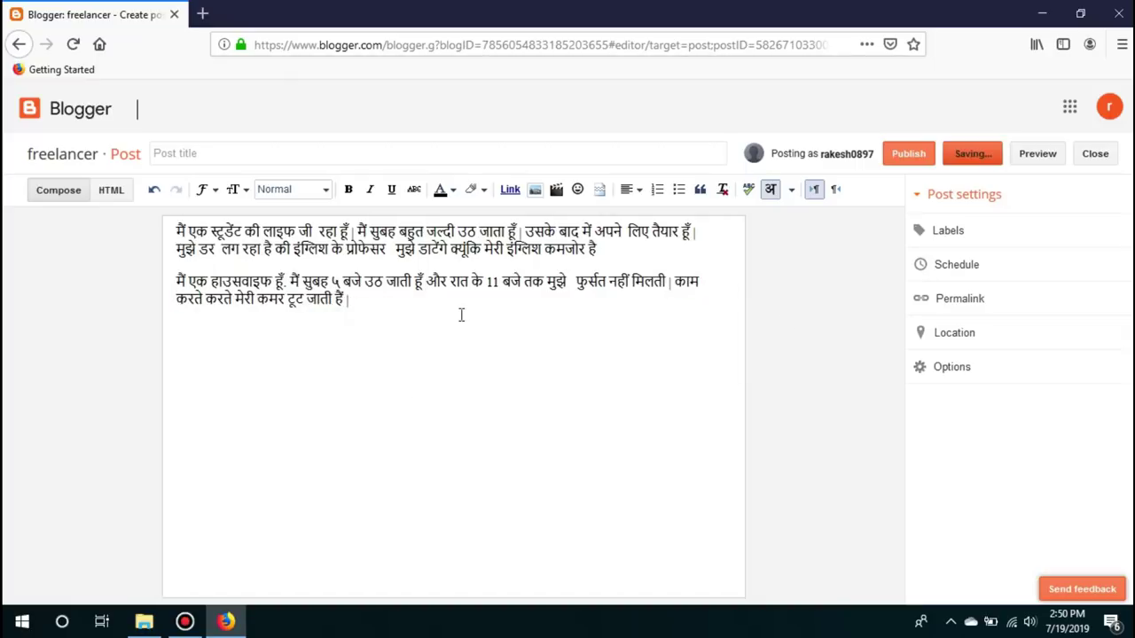
{"action": "type", "text": " लेकिन कोई मेरी परवाह नहीं करता।"}
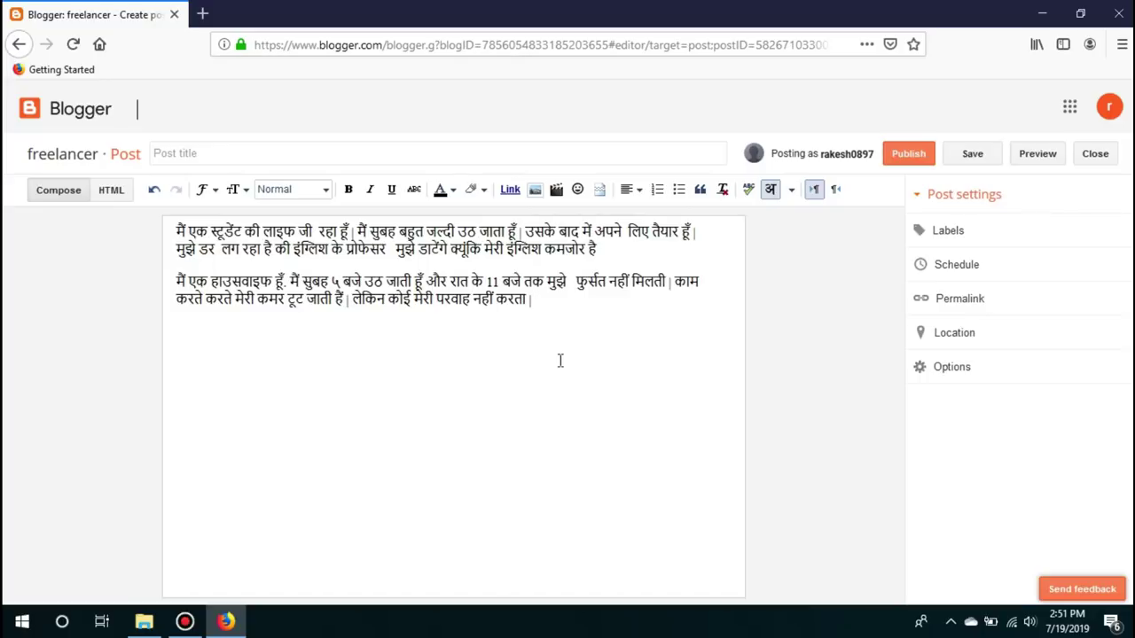
{"action": "left_click_drag", "start_coordinate": [230, 249], "coordinate": [454, 232]}
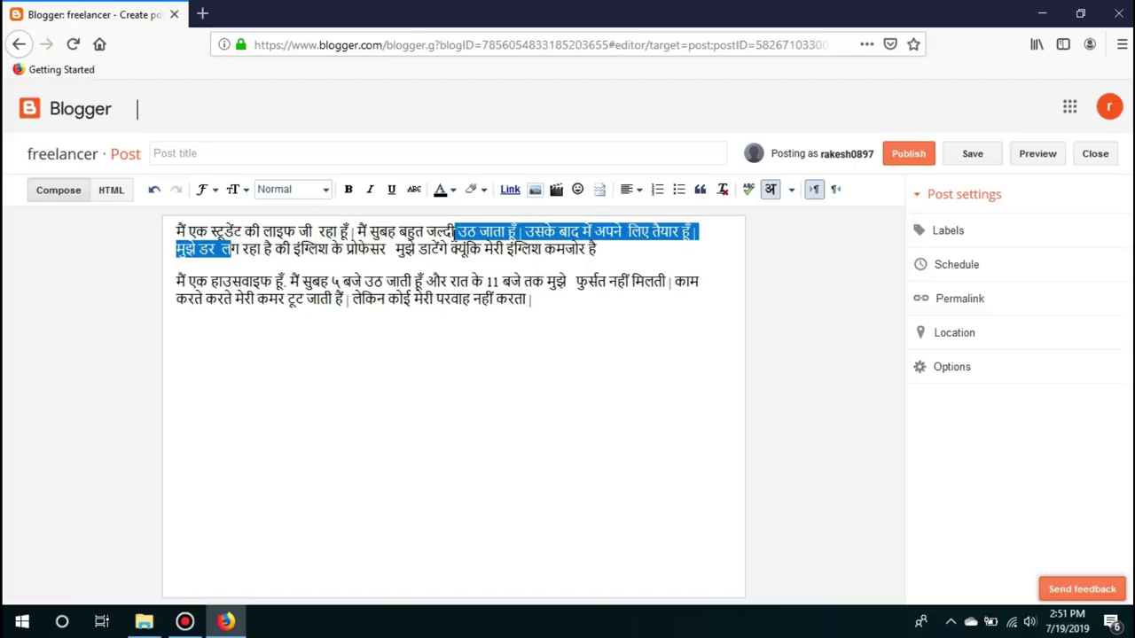
{"action": "left_click", "coordinate": [449, 321]}
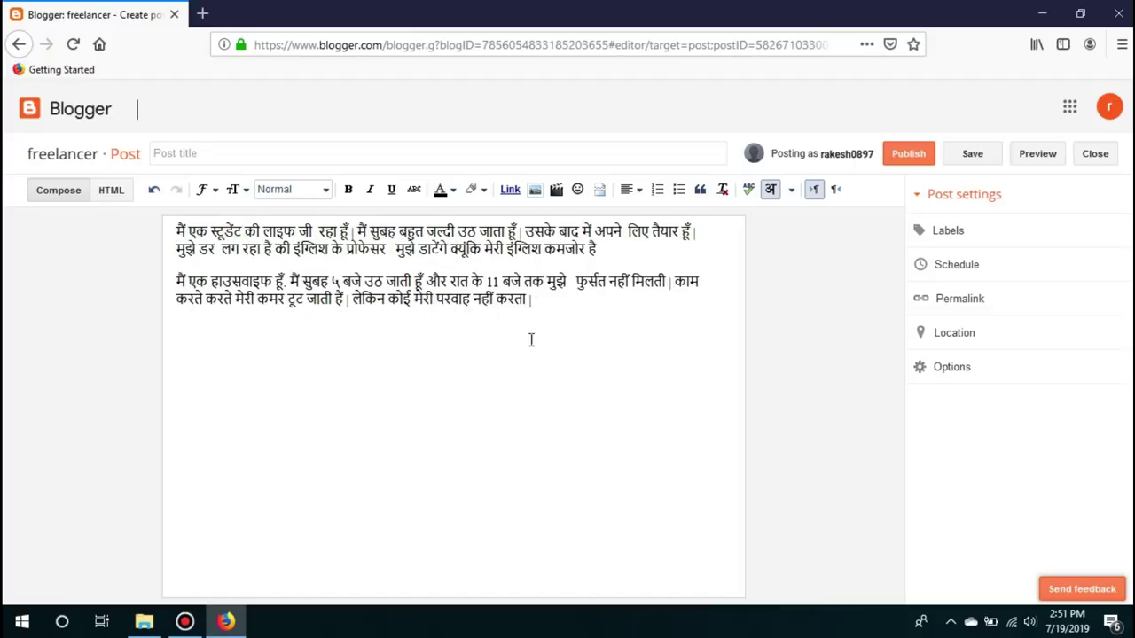
{"action": "left_click_drag", "start_coordinate": [178, 282], "coordinate": [535, 304]}
Start a third paragraph below the second with the sentence "में एक बेरोजगार व्यक्ति हूँ |"
{"action": "left_click", "coordinate": [549, 310]}
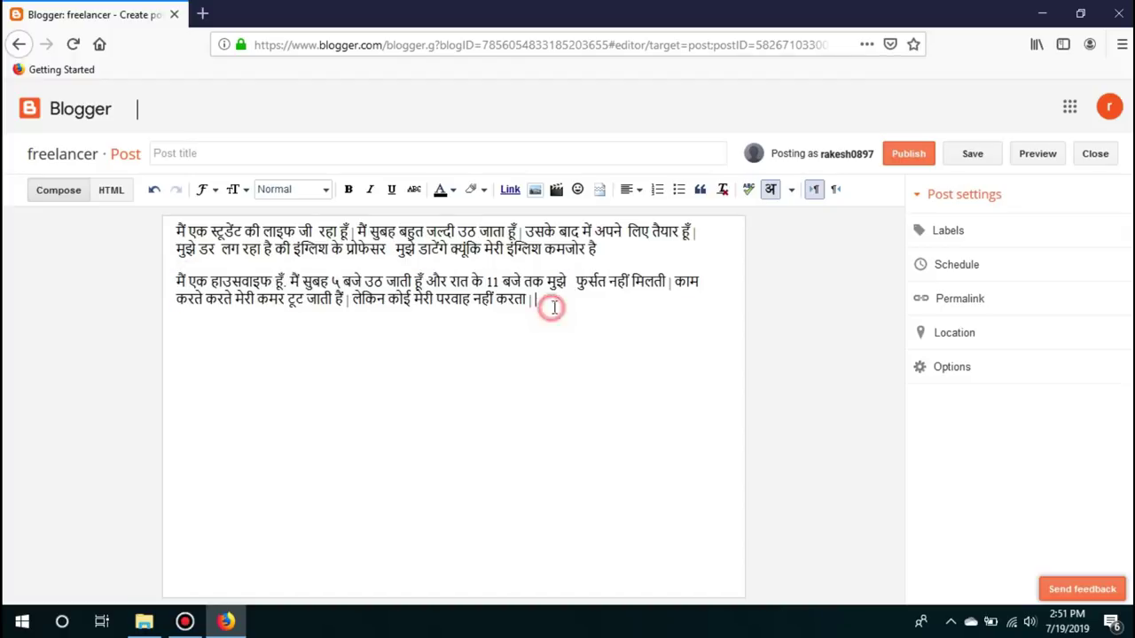
{"action": "key", "text": "Return"}
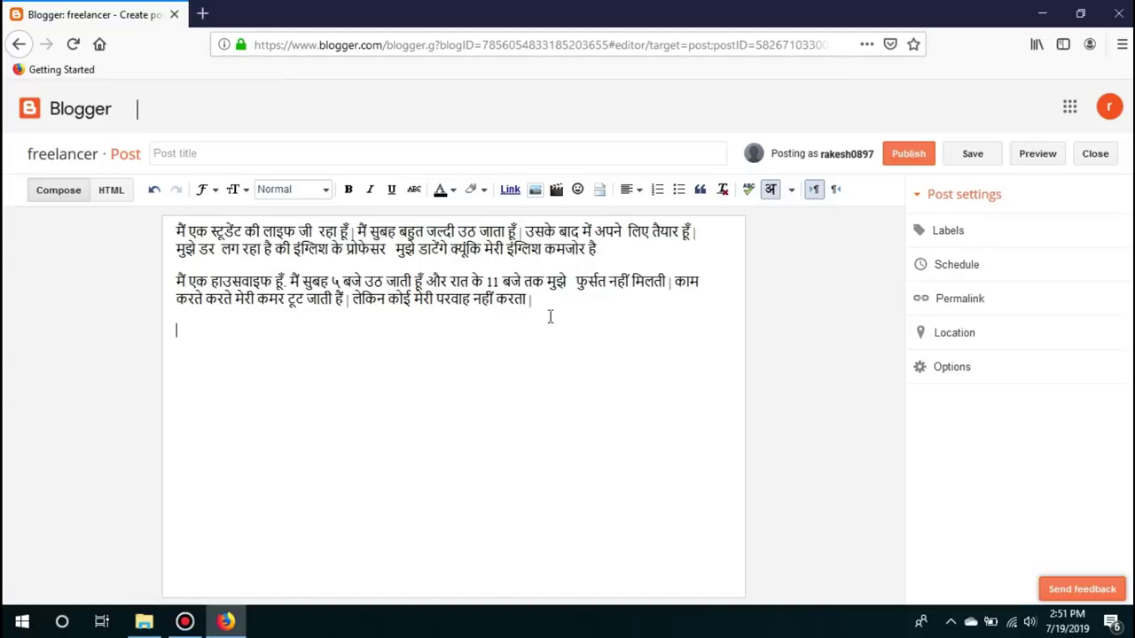
{"action": "type", "text": "में एक बेरोजगार व्यक्ति हूँ ।"}
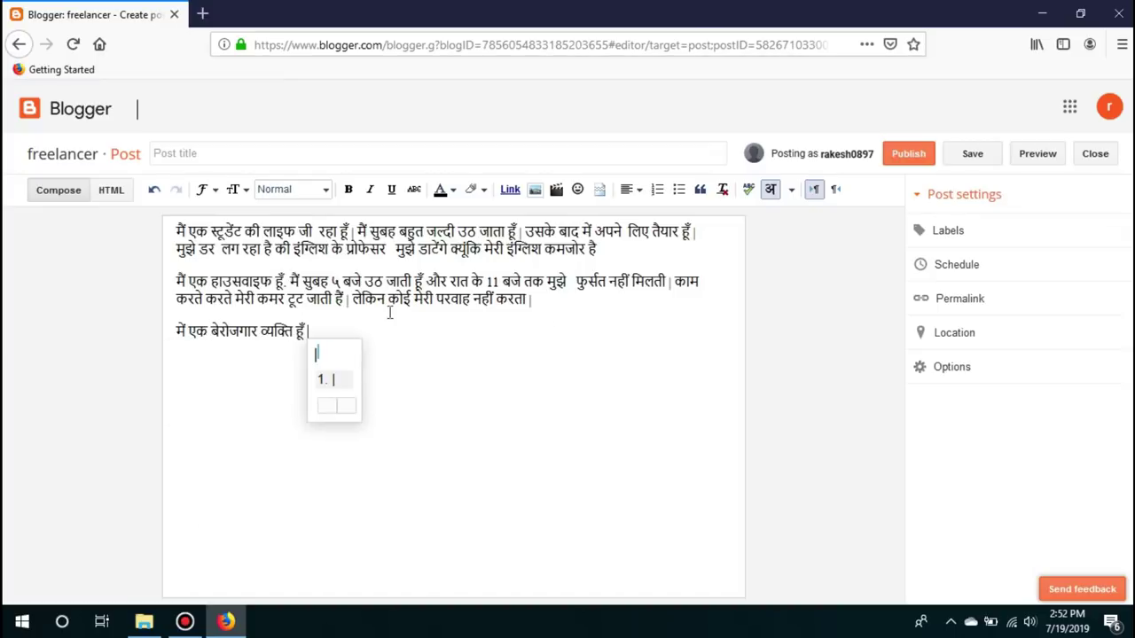
{"action": "left_click", "coordinate": [341, 378]}
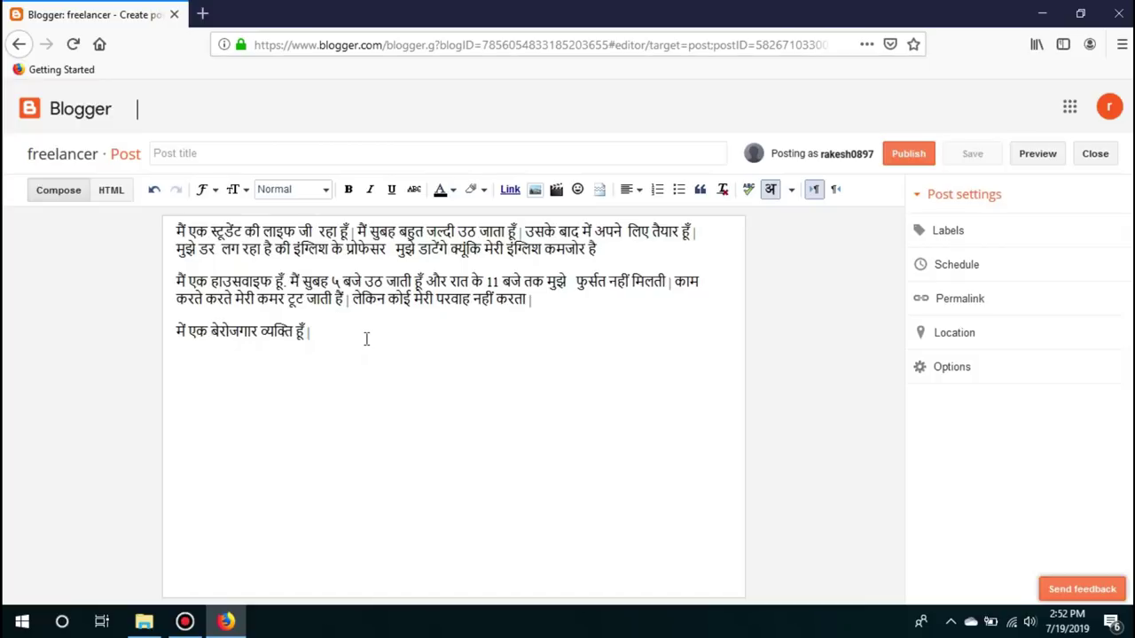
Complete the third paragraph with "कई महीनो से नौकरी ढूंढ रहा हूँ लेकिन नौकरी है की पास फटकने का नाम ही नहीं लेती |"
{"action": "type", "text": "कई महीनो से नौकरी ढूंढ रहा हूँ"}
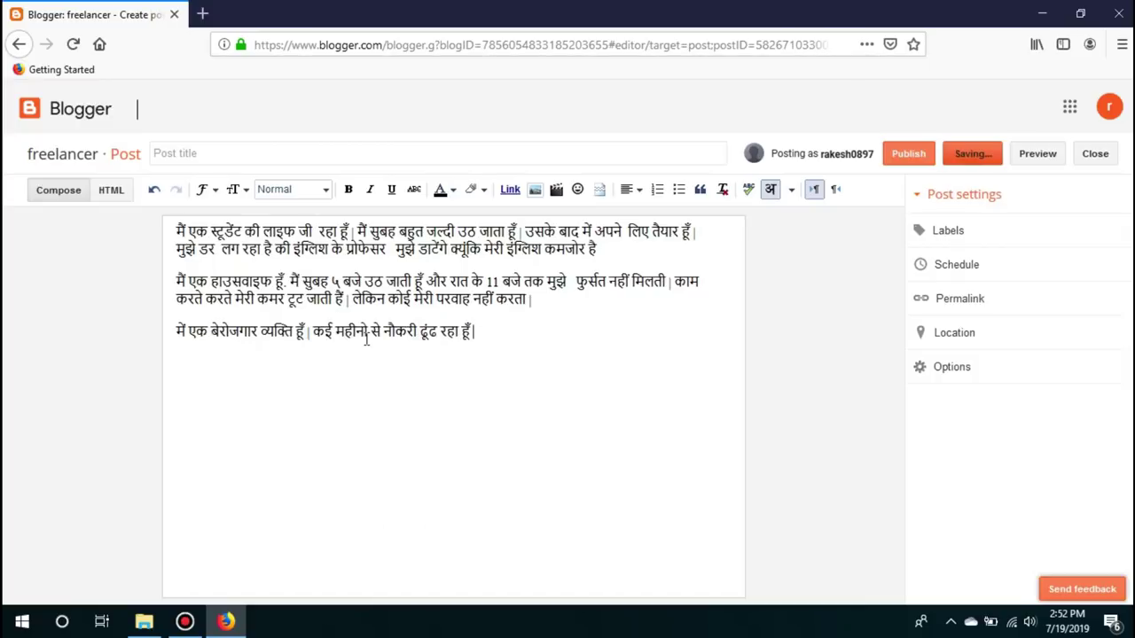
{"action": "type", "text": " लेकिन नौकरी है की पास फटकने का नाम ही नहीं लेती ।"}
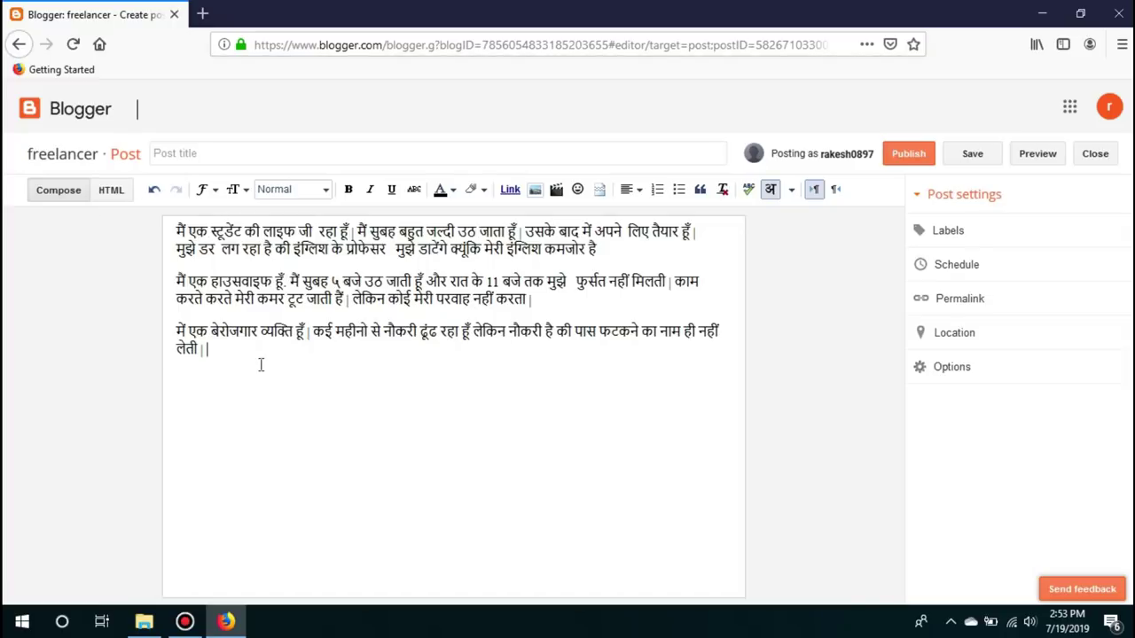
Review the three Hindi paragraphs in the post body one by one
{"action": "left_click", "coordinate": [206, 342]}
{"action": "left_click_drag", "start_coordinate": [206, 341], "coordinate": [178, 330]}
{"action": "left_click_drag", "start_coordinate": [552, 304], "coordinate": [176, 281]}
{"action": "left_click", "coordinate": [606, 249]}
{"action": "left_click_drag", "start_coordinate": [606, 249], "coordinate": [177, 230]}
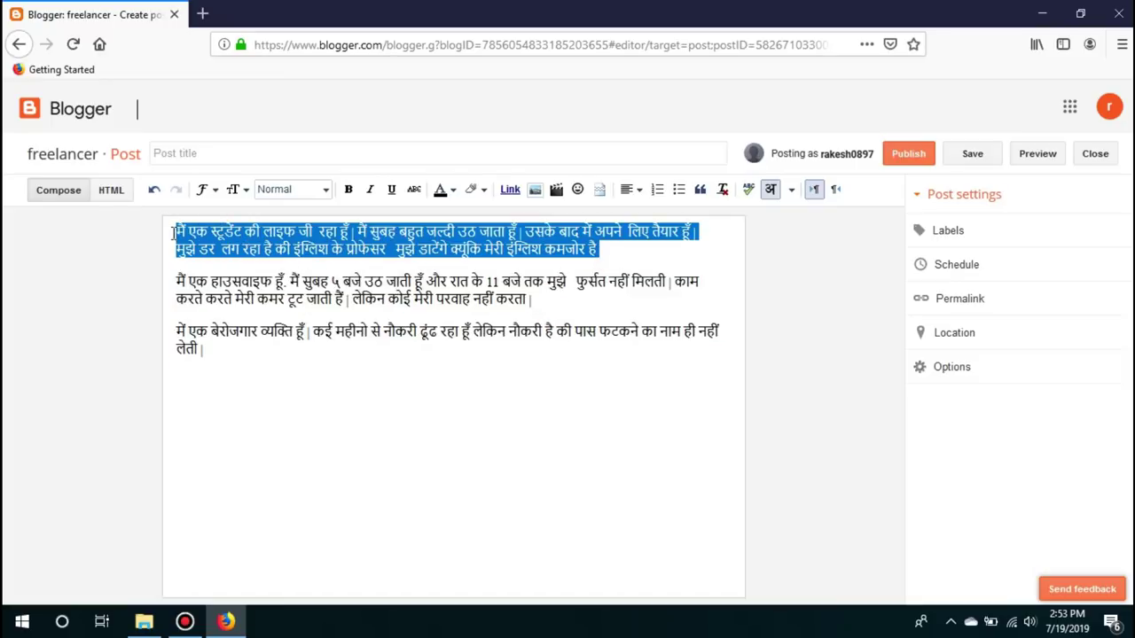
{"action": "left_click", "coordinate": [415, 369]}
{"action": "left_click_drag", "start_coordinate": [635, 256], "coordinate": [177, 231]}
{"action": "left_click_drag", "start_coordinate": [537, 301], "coordinate": [341, 282]}
{"action": "left_click", "coordinate": [335, 355]}
{"action": "left_click_drag", "start_coordinate": [236, 357], "coordinate": [151, 324]}
{"action": "left_click", "coordinate": [283, 390]}
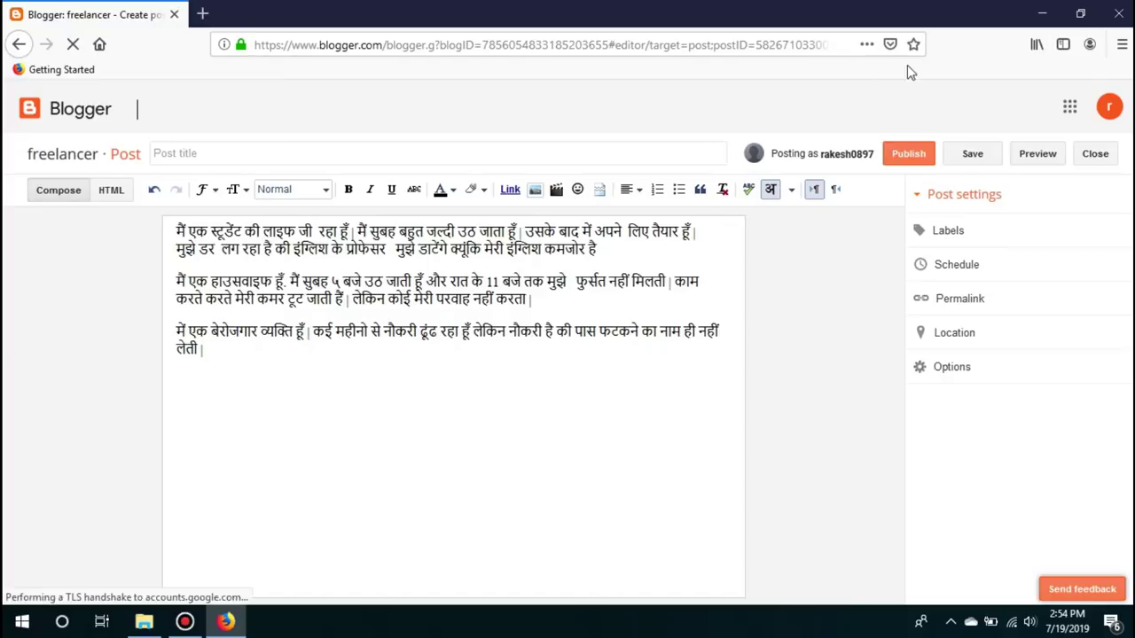
Try Gujarati as the post editor's transliteration language and set it to Marathi instead
{"action": "left_click", "coordinate": [792, 191]}
{"action": "left_click", "coordinate": [827, 337]}
{"action": "left_click", "coordinate": [792, 191]}
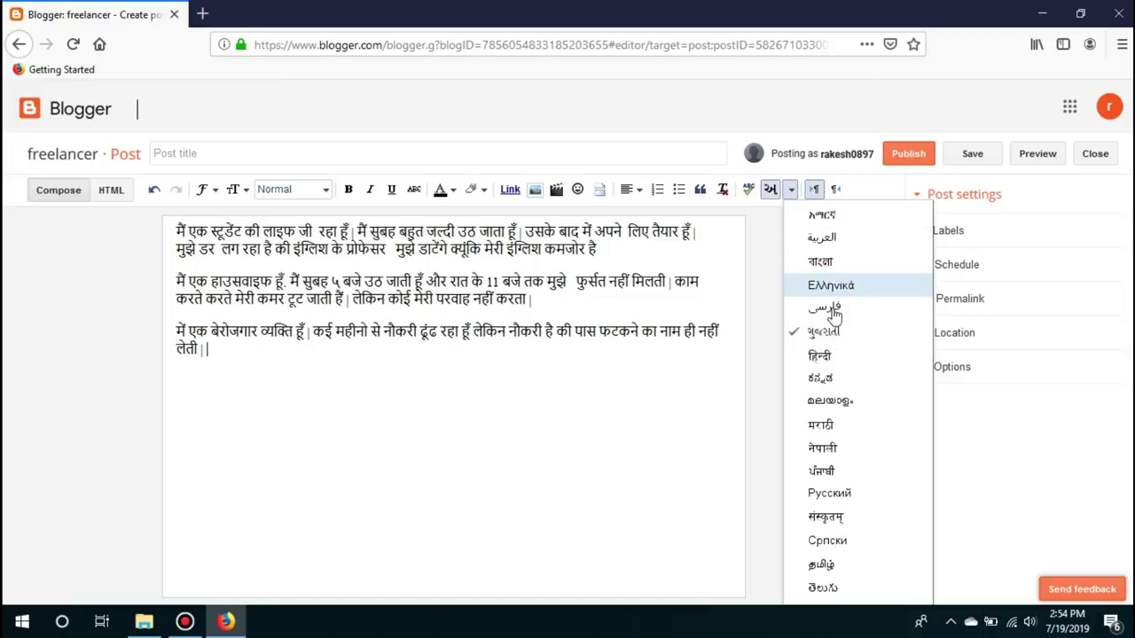
{"action": "left_click", "coordinate": [840, 423]}
{"action": "left_click", "coordinate": [791, 191]}
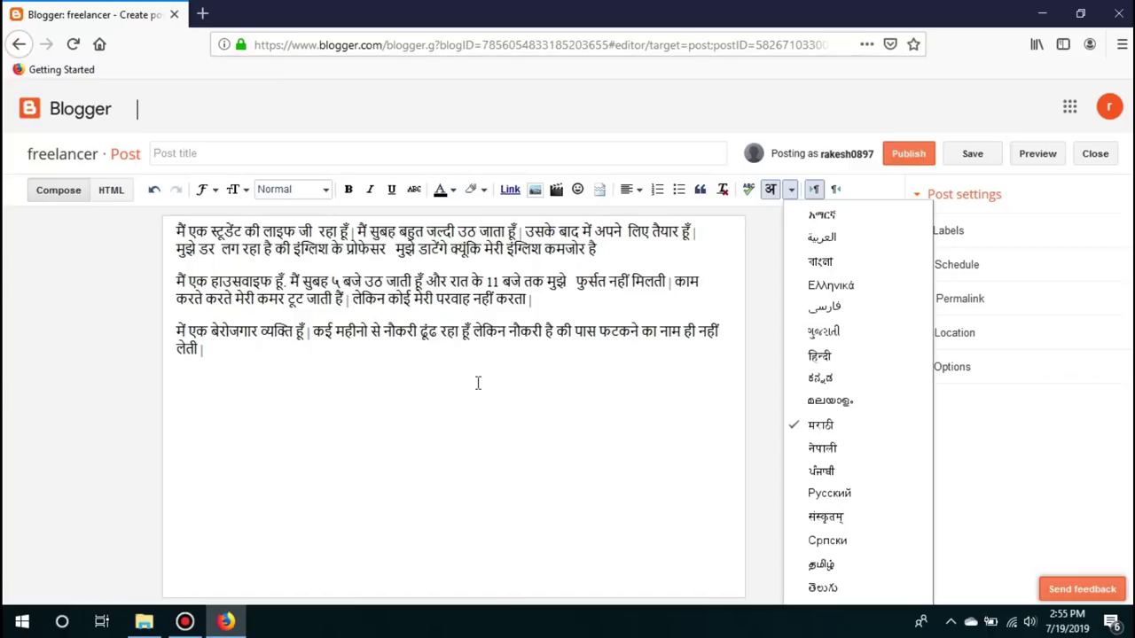
{"action": "left_click", "coordinate": [202, 190]}
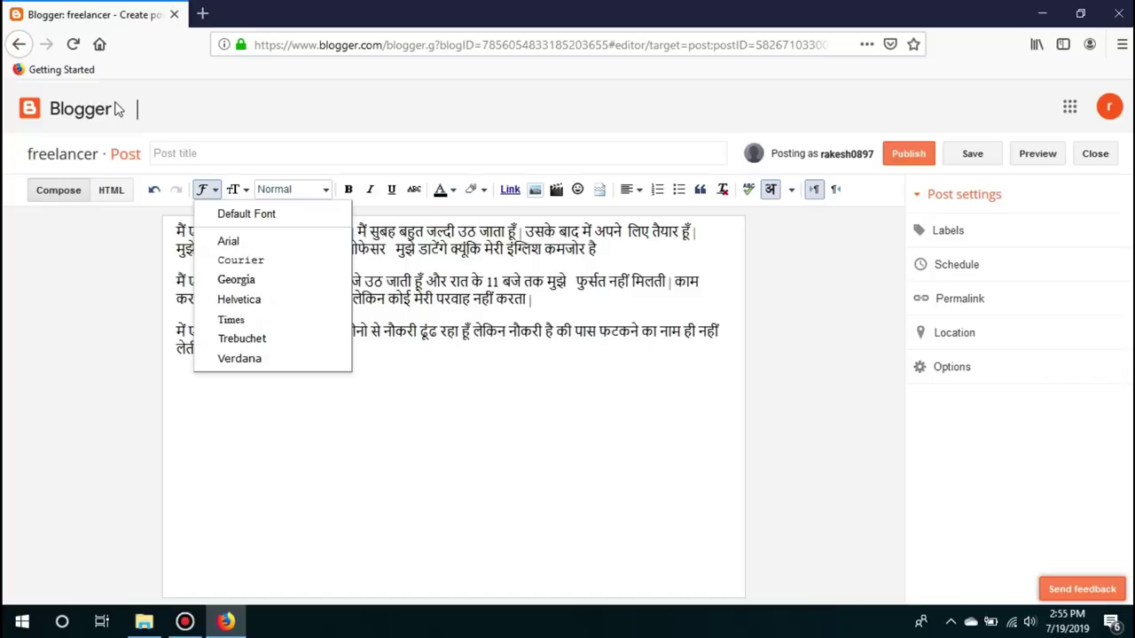
{"action": "left_click", "coordinate": [484, 408]}
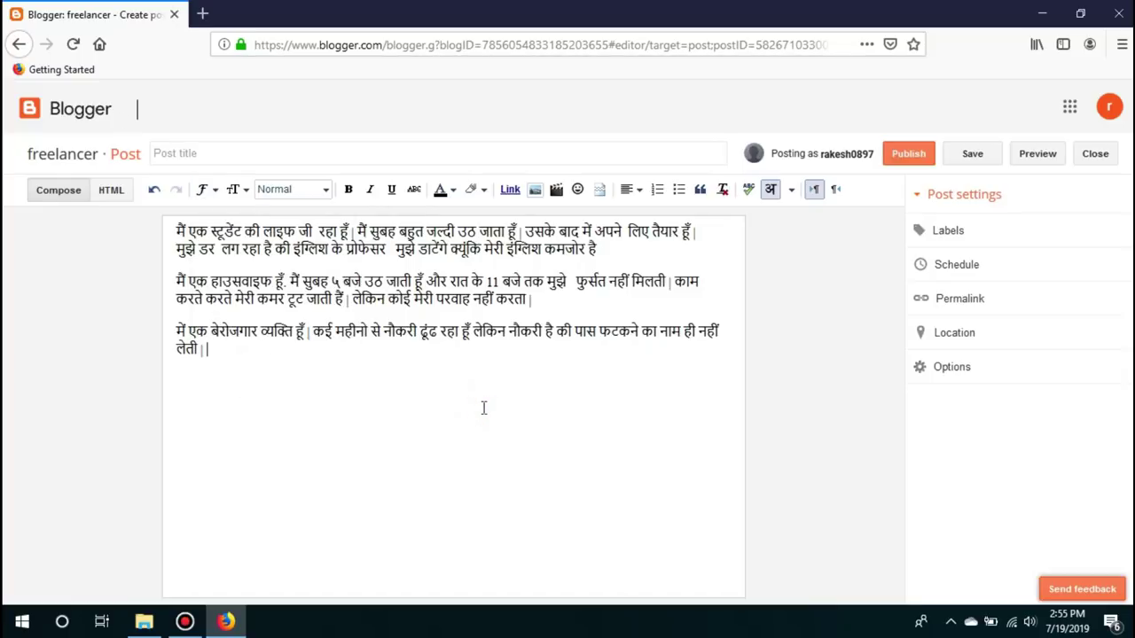
Title the post "Meri life ki kahani"
{"action": "left_click", "coordinate": [200, 149]}
{"action": "type", "text": "merilifek"}
{"action": "left_click_drag", "start_coordinate": [195, 154], "coordinate": [142, 156]}
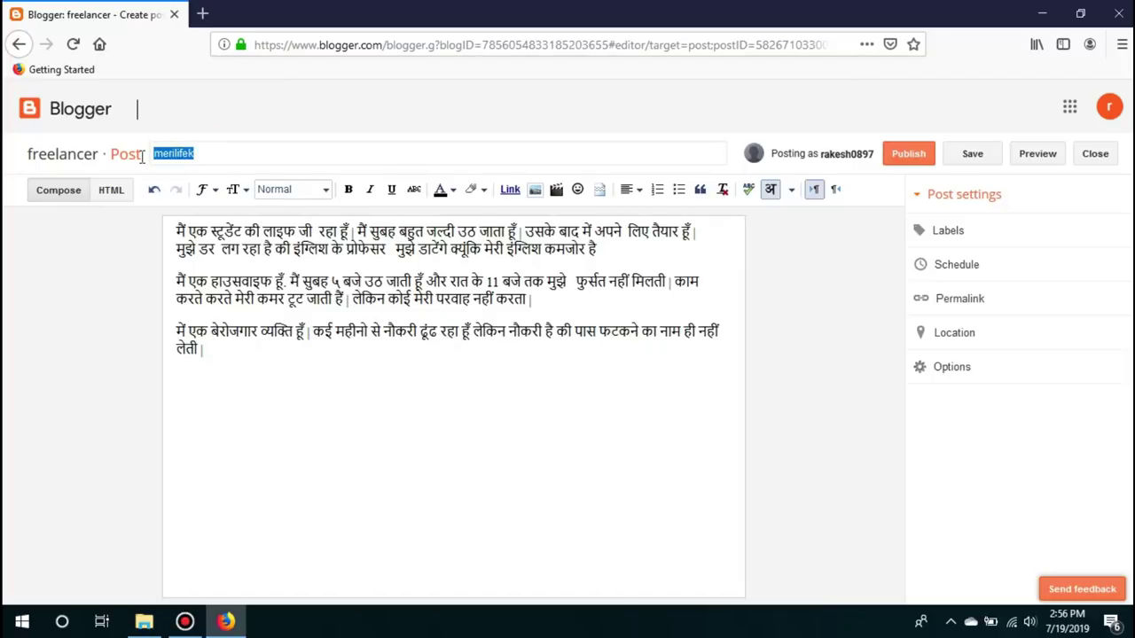
{"action": "type", "text": "Meri life ki kahani"}
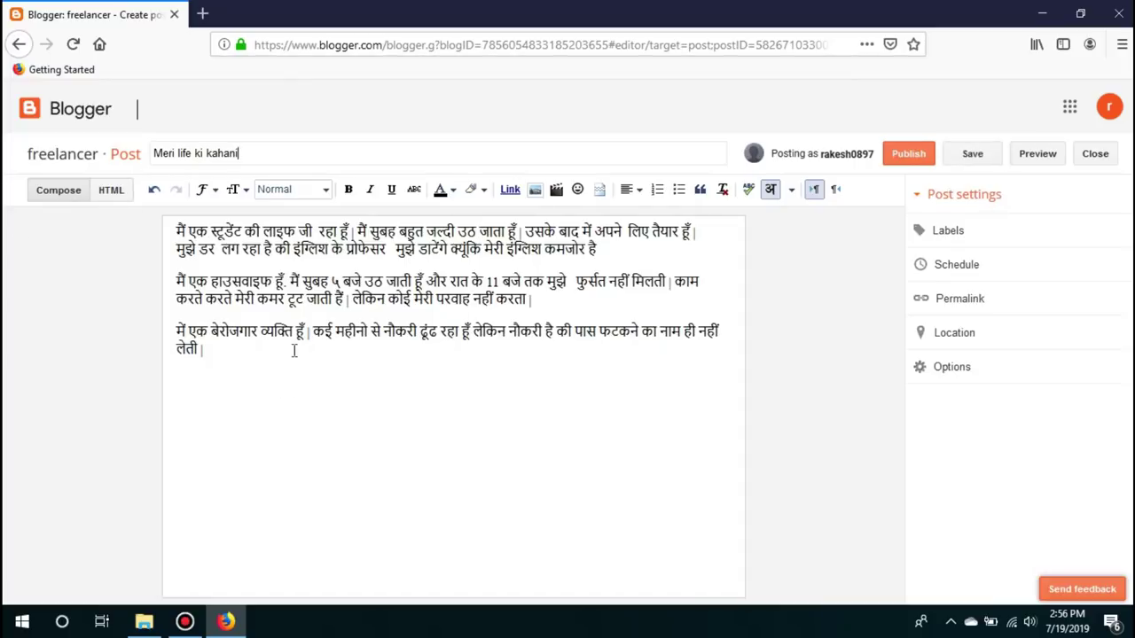
Publish the post and view its live page on the blog
{"action": "left_click", "coordinate": [909, 155]}
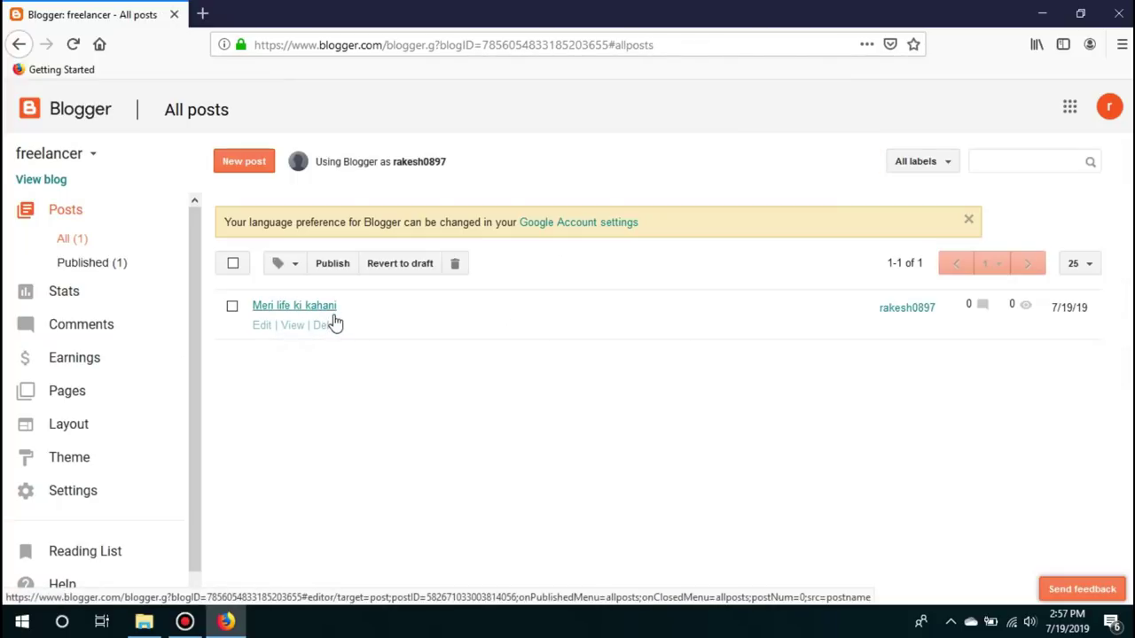
{"action": "left_click", "coordinate": [292, 325]}
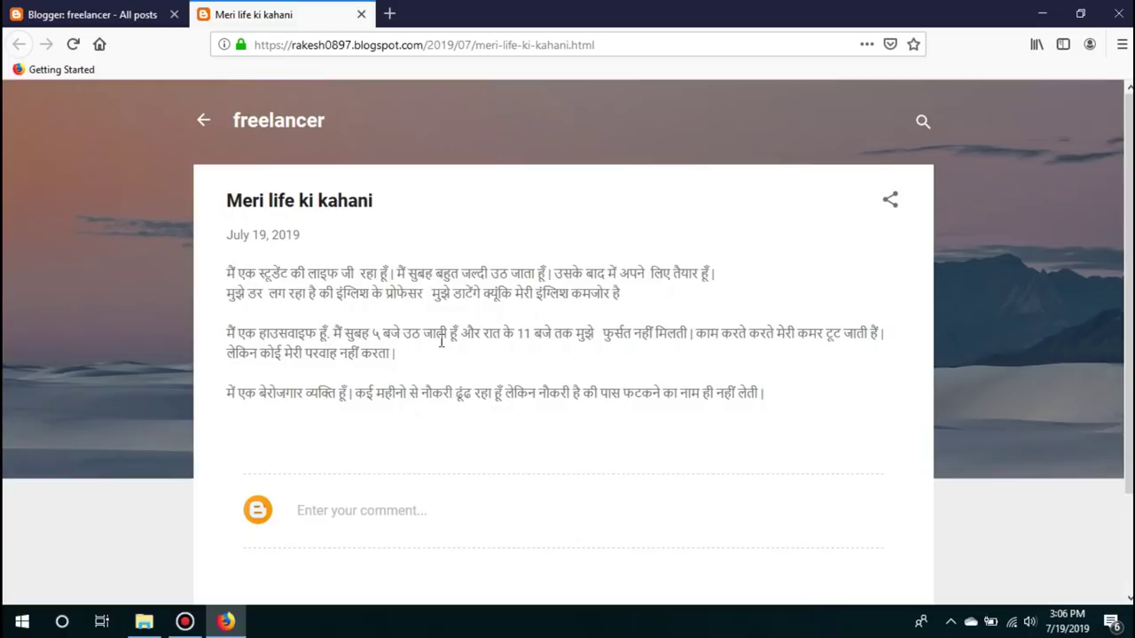
Search Google for "google adsense" in a new browser window and open the official Google AdSense site
{"action": "key", "text": "ctrl+n"}
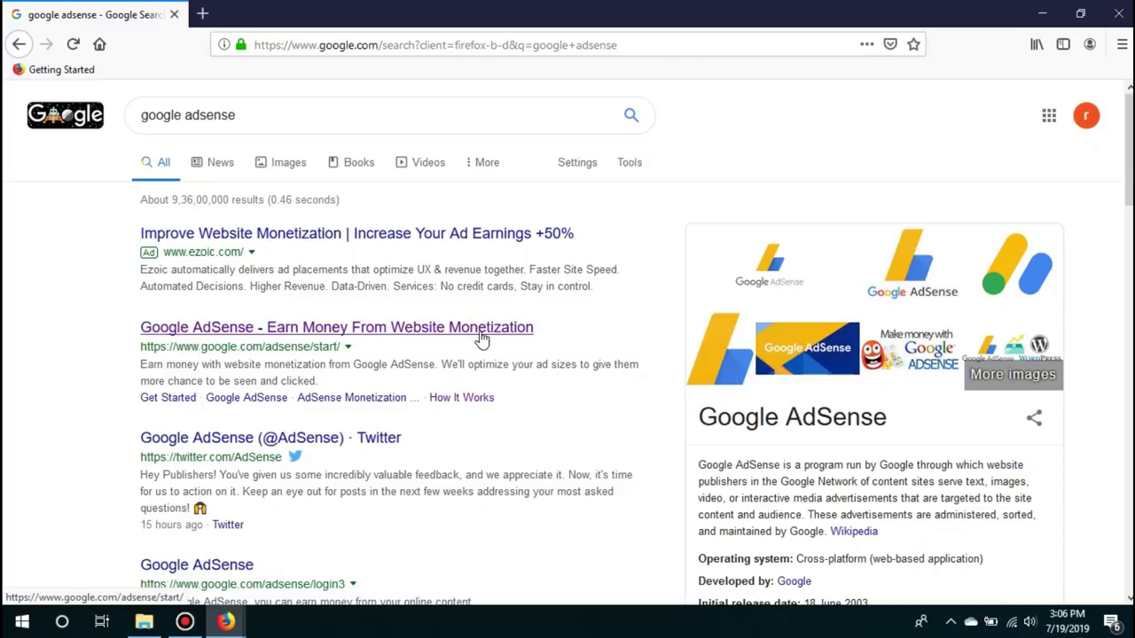
{"action": "left_click", "coordinate": [339, 330]}
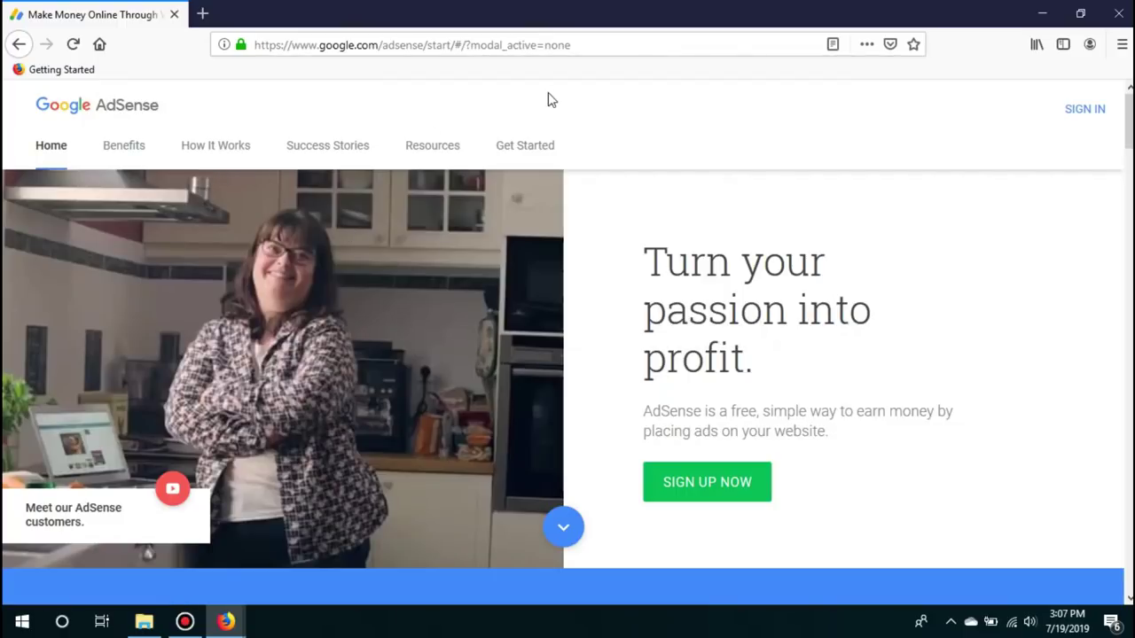
Look through the AdSense Benefits page and the steps on the How It Works page
{"action": "left_click", "coordinate": [127, 146]}
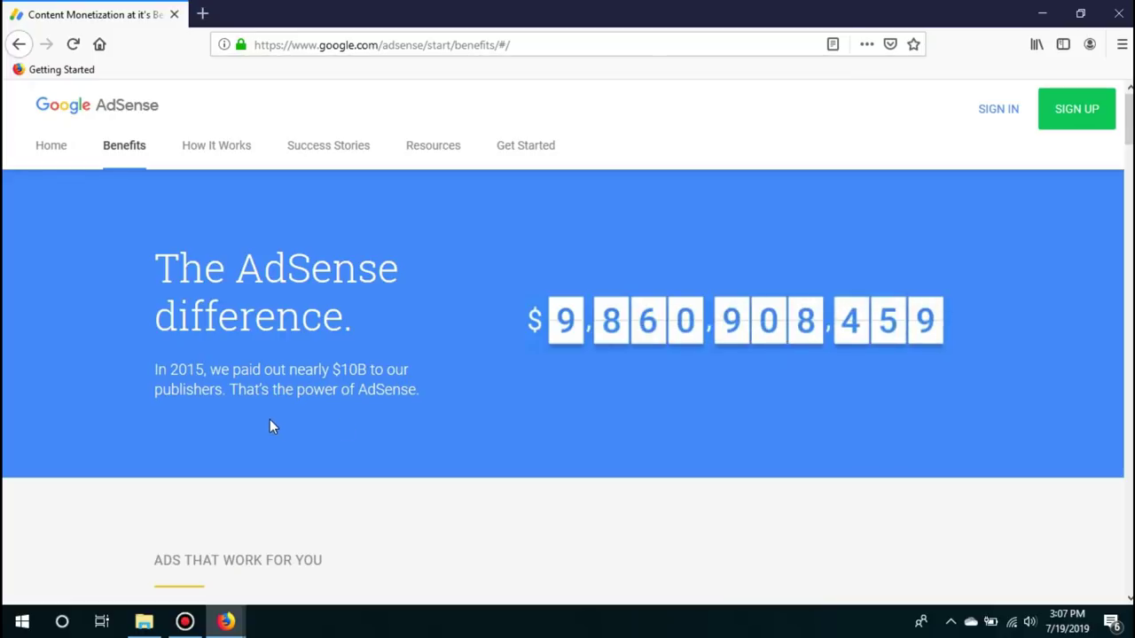
{"action": "left_click", "coordinate": [200, 148]}
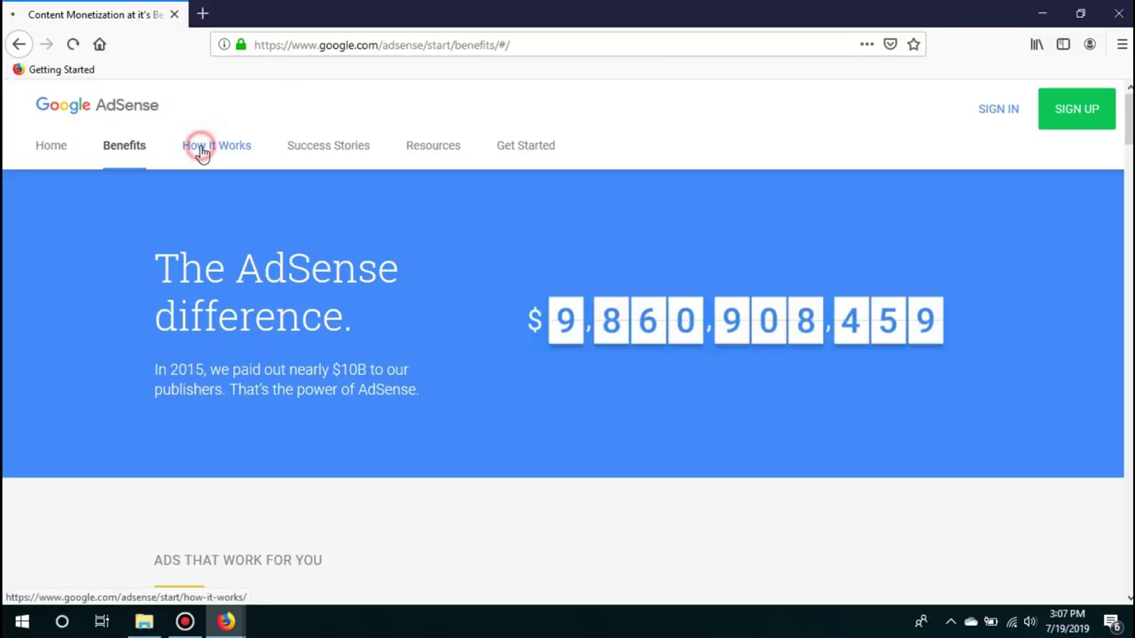
{"action": "scroll", "coordinate": [405, 375], "scroll_direction": "down", "scroll_amount": 5}
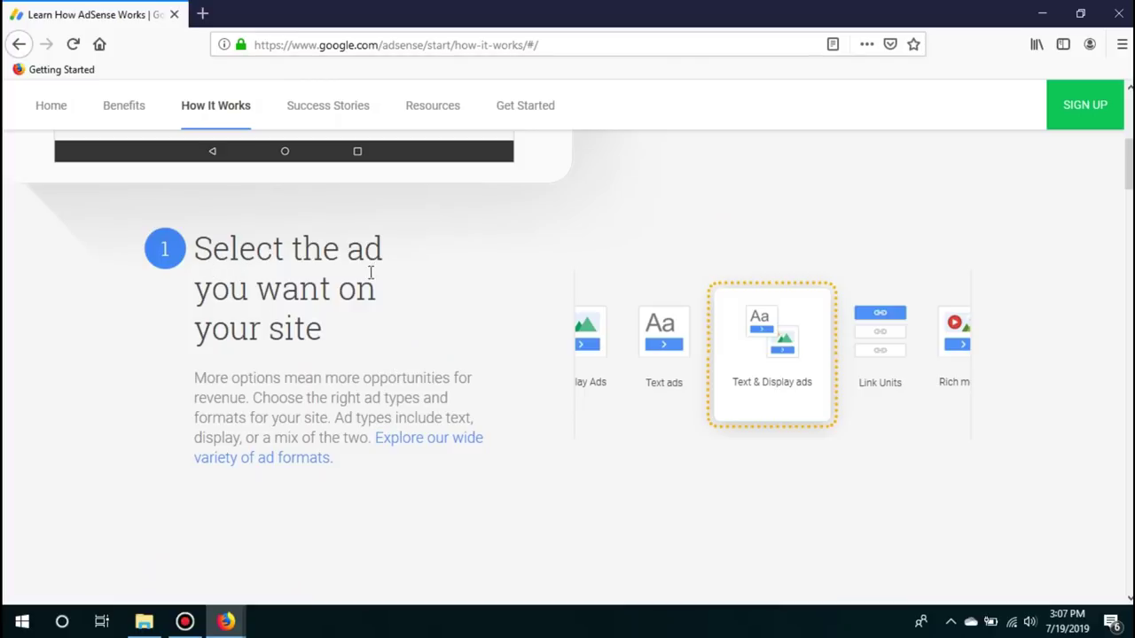
{"action": "scroll", "coordinate": [346, 390], "scroll_direction": "down", "scroll_amount": 5}
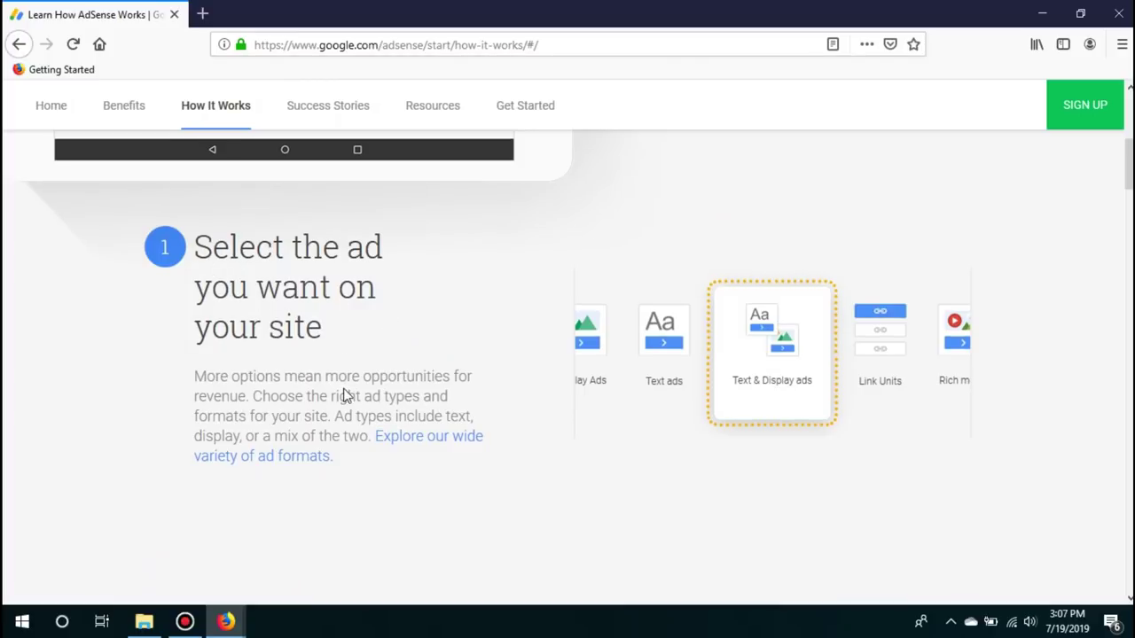
{"action": "scroll", "coordinate": [346, 390], "scroll_direction": "down", "scroll_amount": 2}
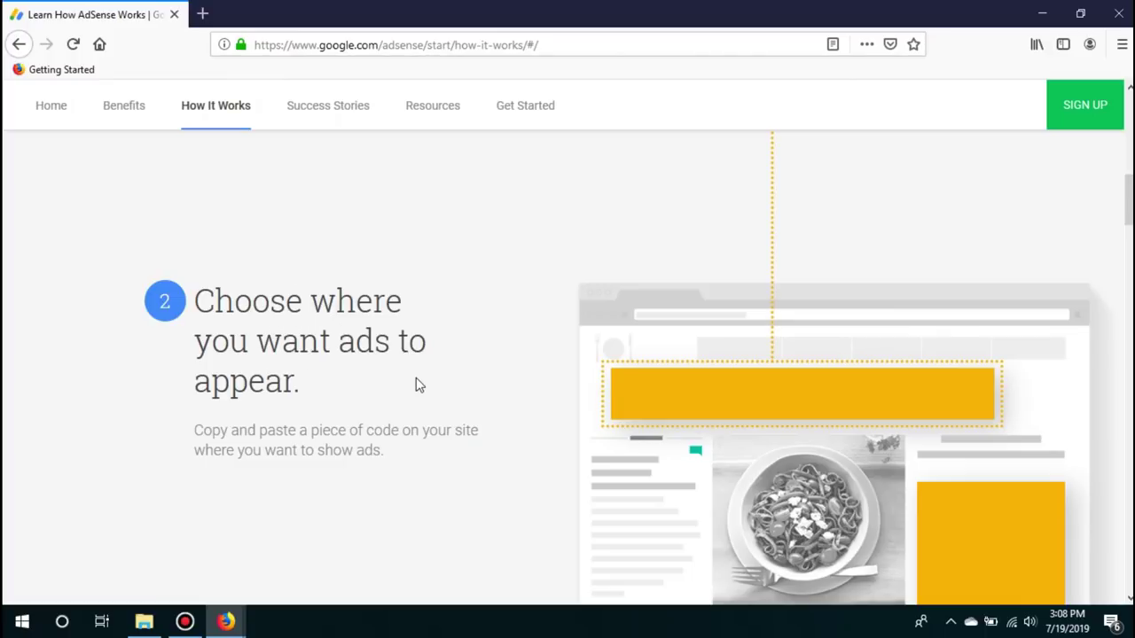
{"action": "scroll", "coordinate": [419, 385], "scroll_direction": "down", "scroll_amount": 3}
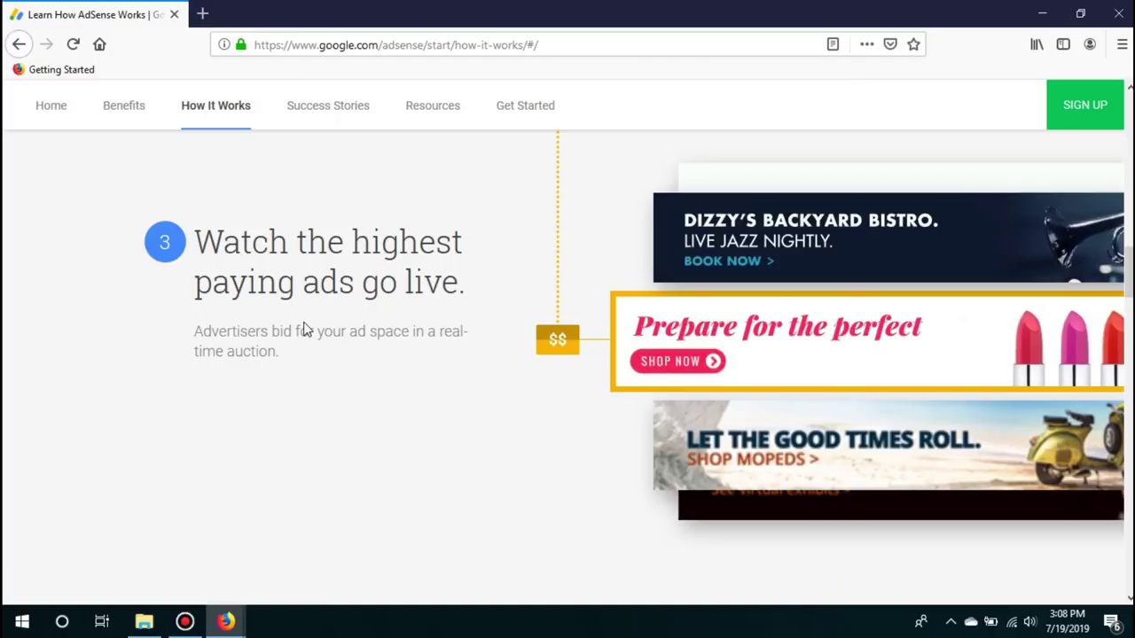
{"action": "scroll", "coordinate": [304, 330], "scroll_direction": "up", "scroll_amount": 15}
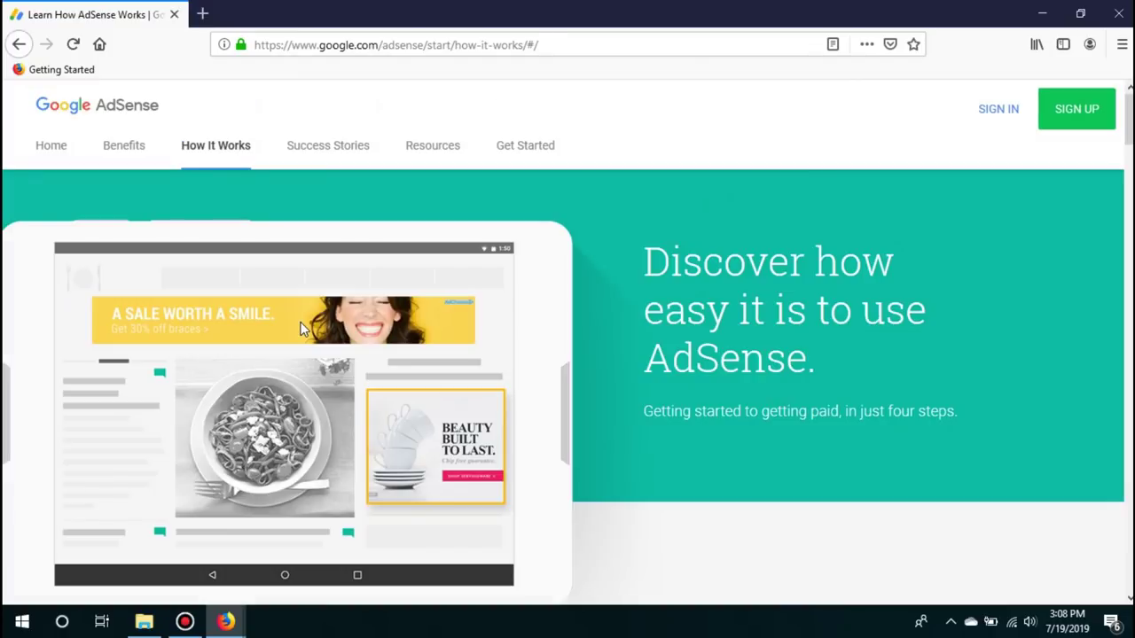
Start the AdSense sign-up and enter the published post's web address, copied from its page, as the site URL
{"action": "left_click", "coordinate": [1089, 108]}
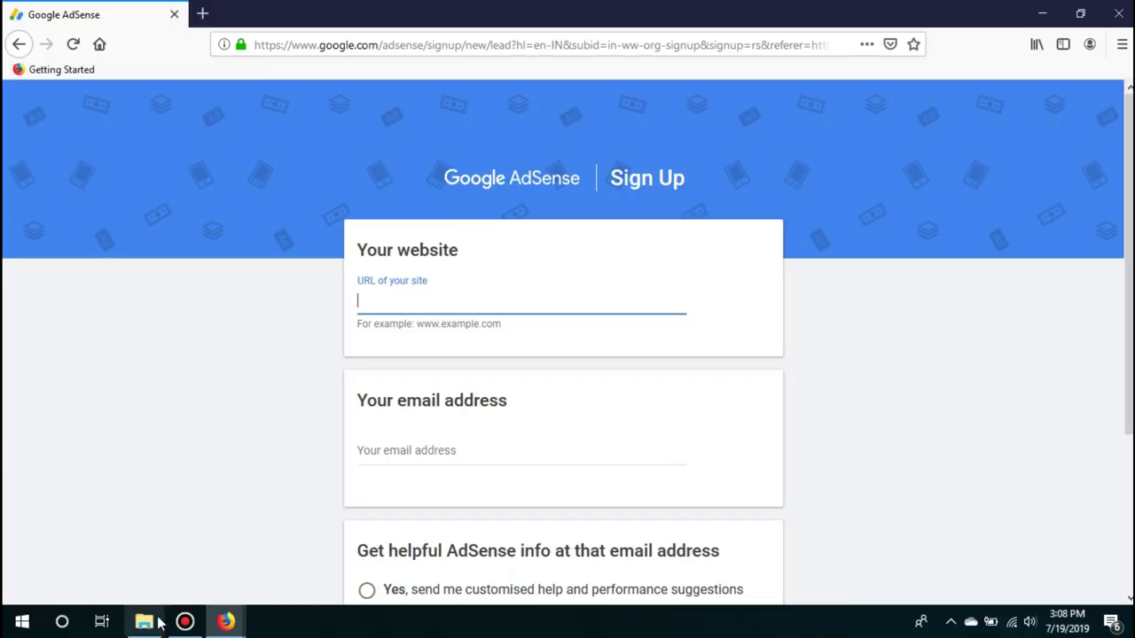
{"action": "mouse_move", "coordinate": [222, 626]}
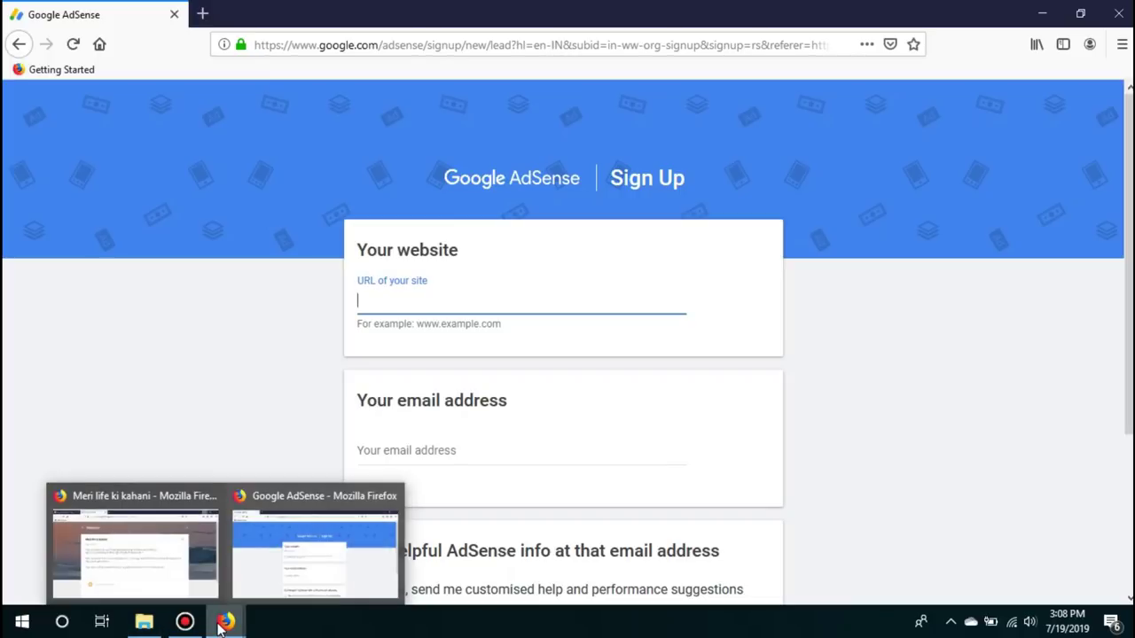
{"action": "left_click", "coordinate": [124, 501]}
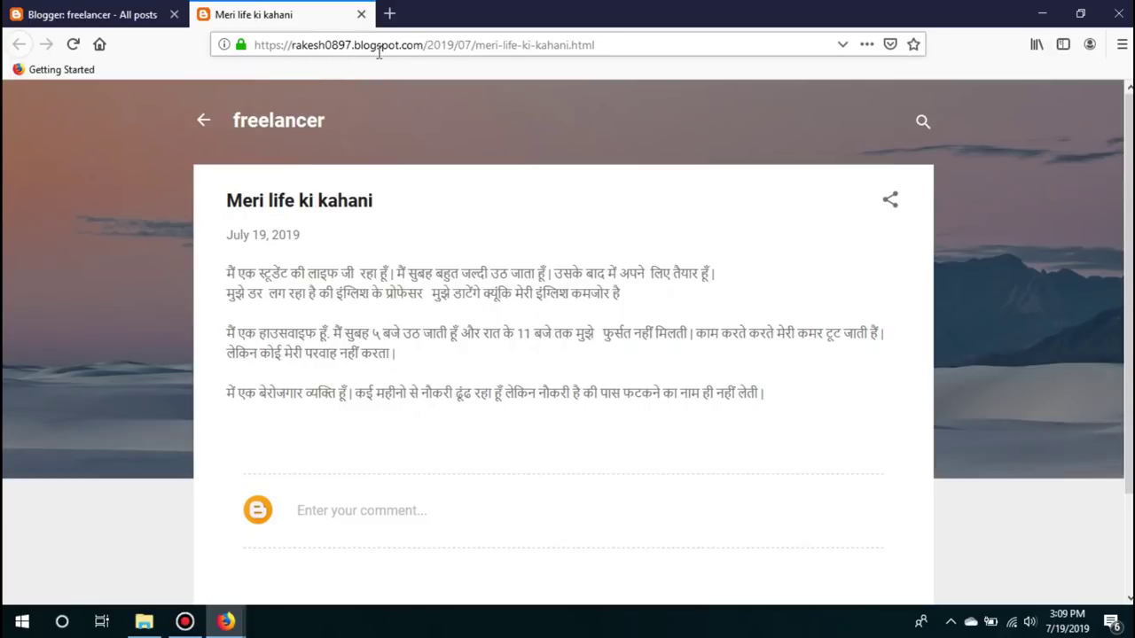
{"action": "left_click", "coordinate": [427, 46]}
{"action": "left_click_drag", "start_coordinate": [625, 46], "coordinate": [247, 67]}
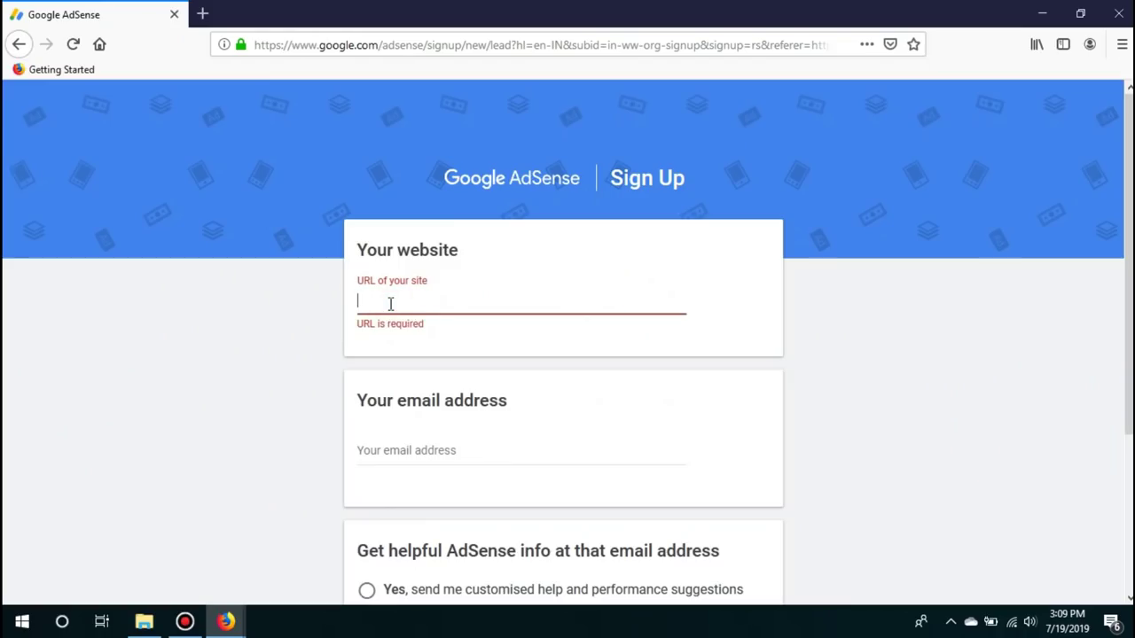
{"action": "type", "text": "https://rakesh0897.blogspot.com/2019/07/meri-life-ki-kahani.html"}
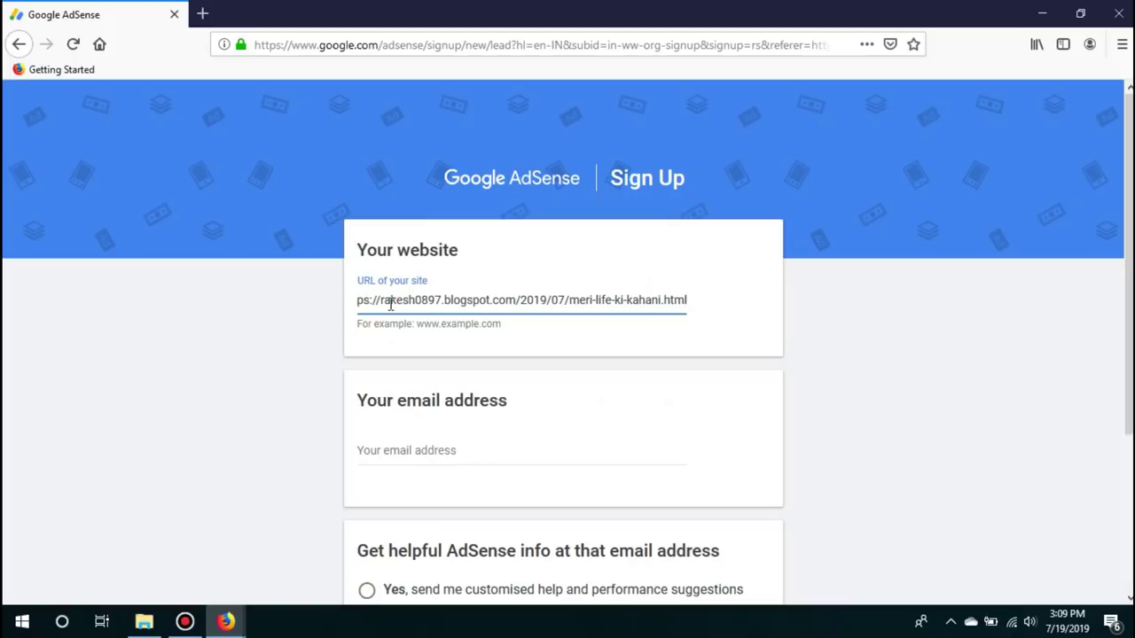
Fill in the contact e-mail, opt in to customised help and performance suggestions, and submit the AdSense form
{"action": "left_click", "coordinate": [448, 449]}
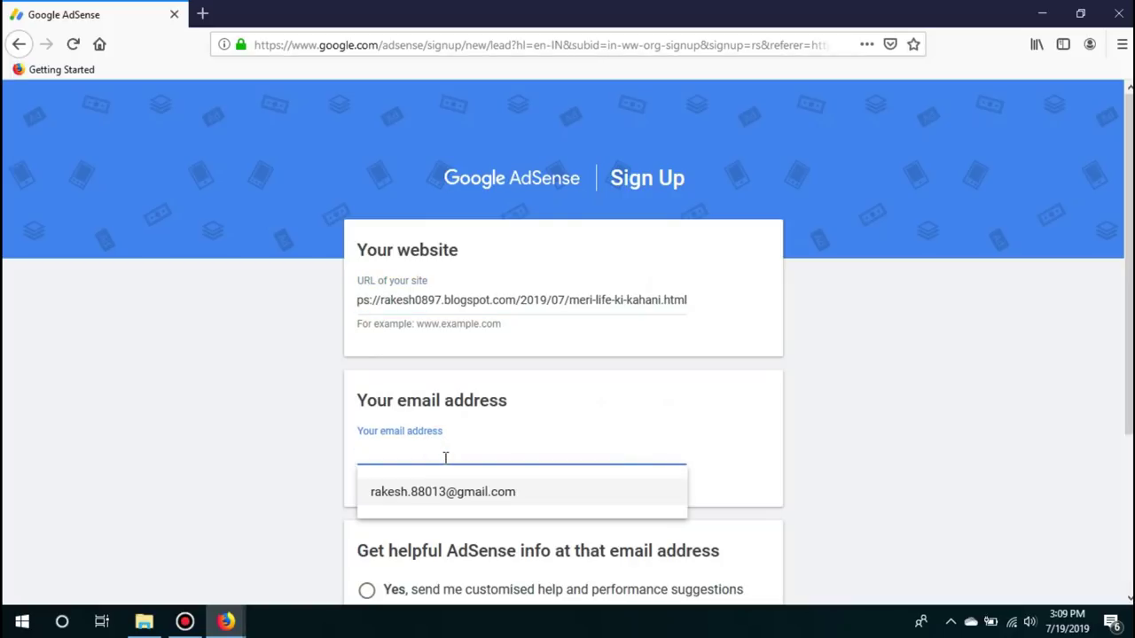
{"action": "left_click", "coordinate": [442, 493]}
{"action": "scroll", "coordinate": [370, 421], "scroll_direction": "down", "scroll_amount": 2}
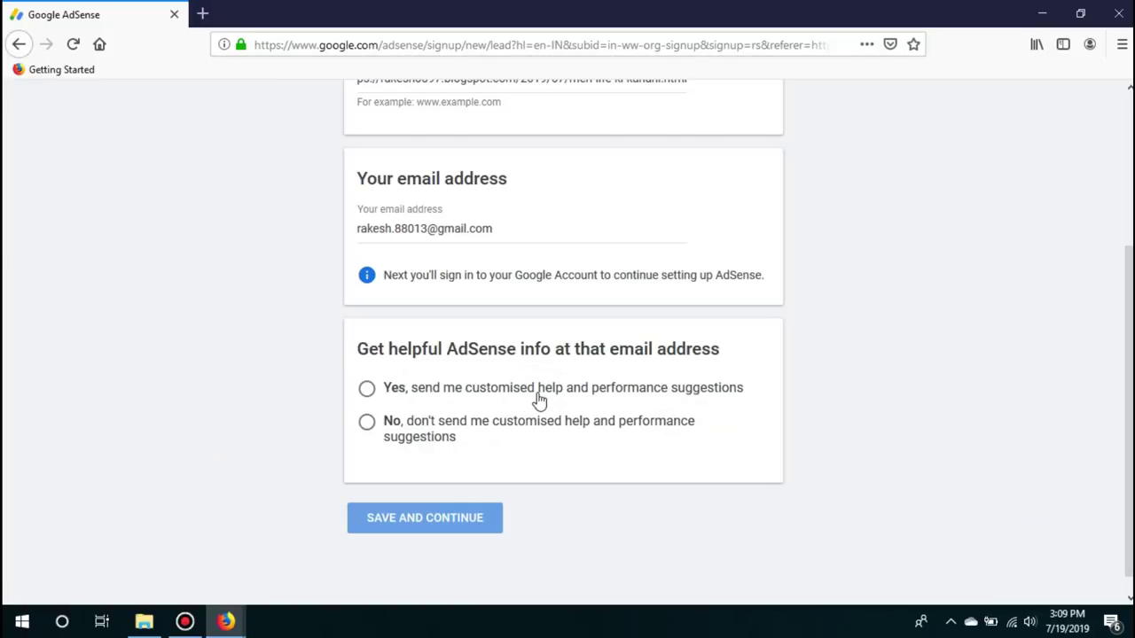
{"action": "left_click", "coordinate": [368, 391]}
{"action": "left_click", "coordinate": [398, 519]}
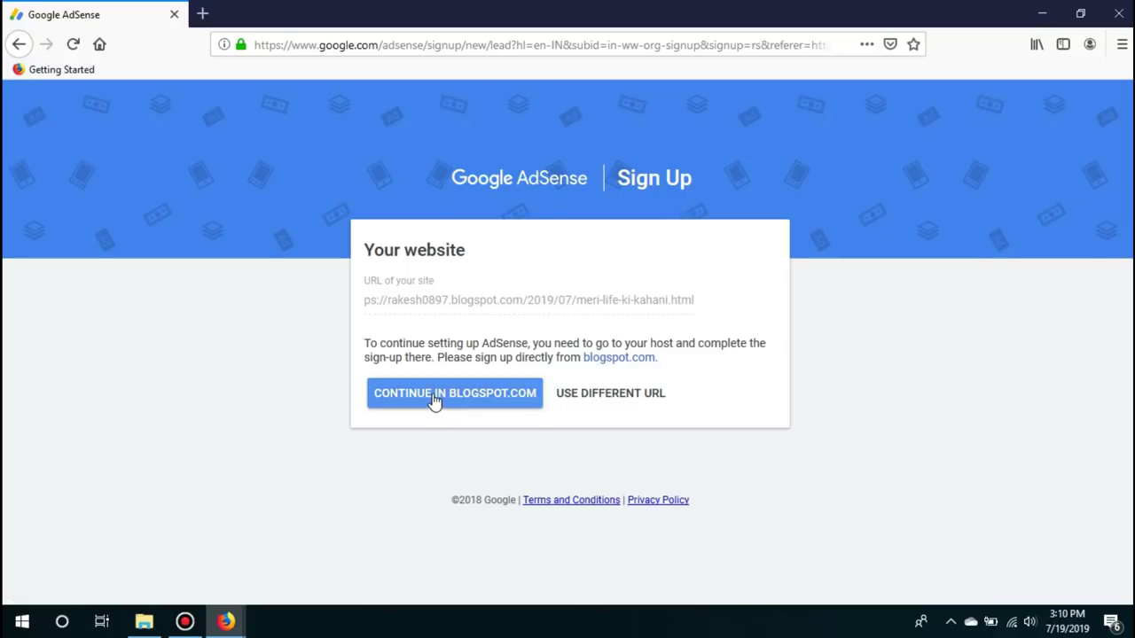
Continue the AdSense sign-up in Blogspot to return to the blog's post list
{"action": "left_click", "coordinate": [483, 397]}
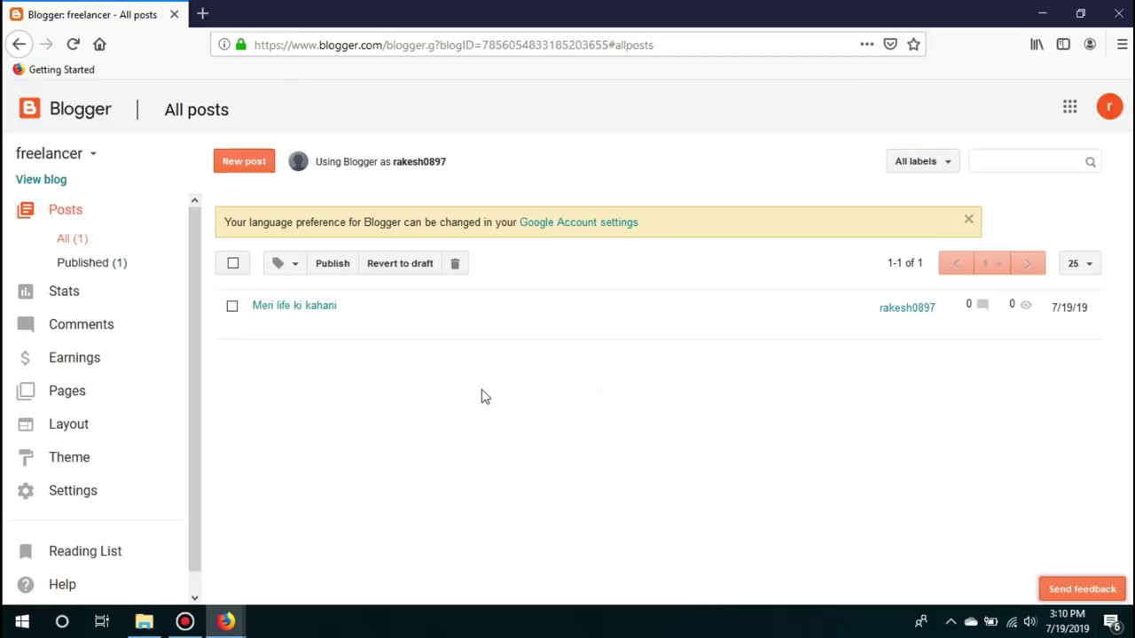
{"action": "mouse_move", "coordinate": [271, 322]}
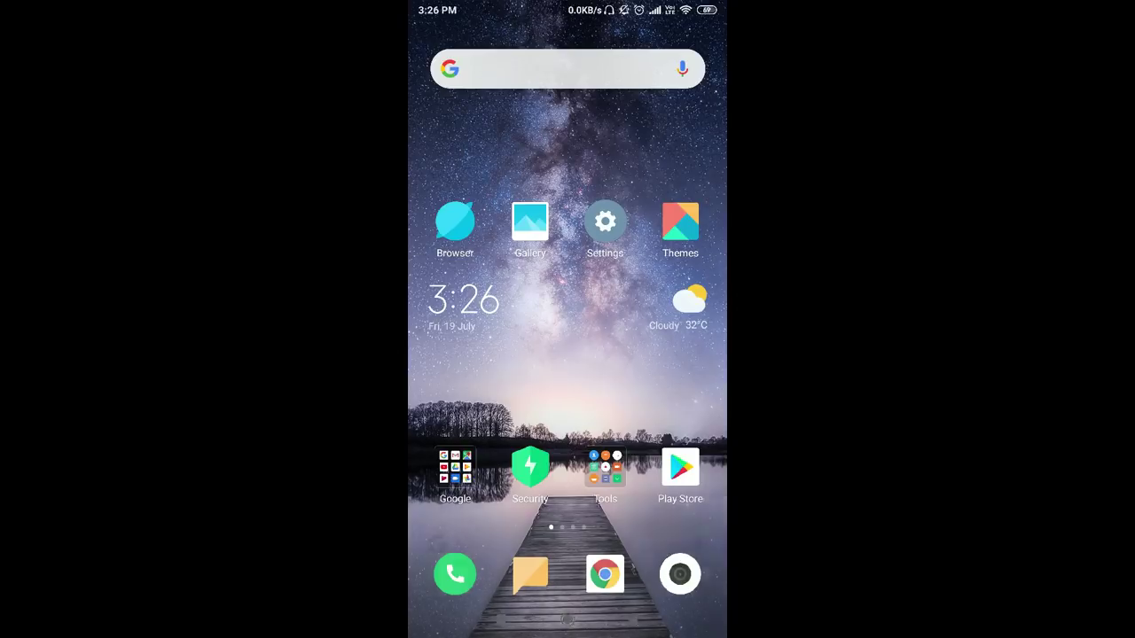
On the phone, search Google for "blogger" and open Blogger.com from the results
{"action": "left_click", "coordinate": [568, 68]}
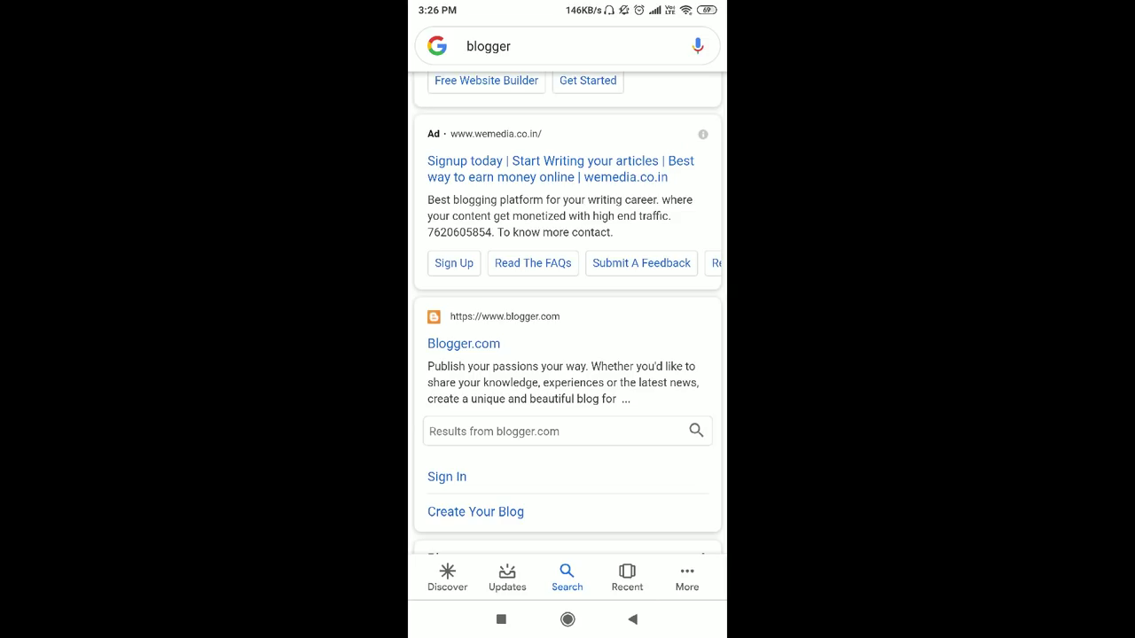
{"action": "left_click", "coordinate": [463, 343]}
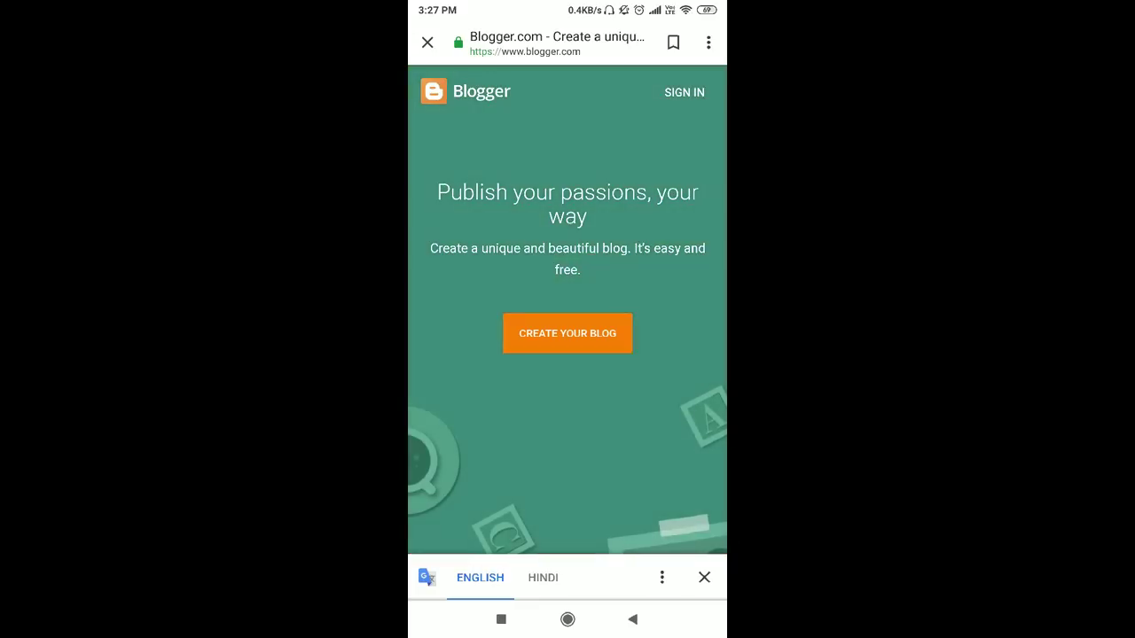
Display the Blogger home page as the desktop site and look over the page
{"action": "left_click", "coordinate": [709, 42]}
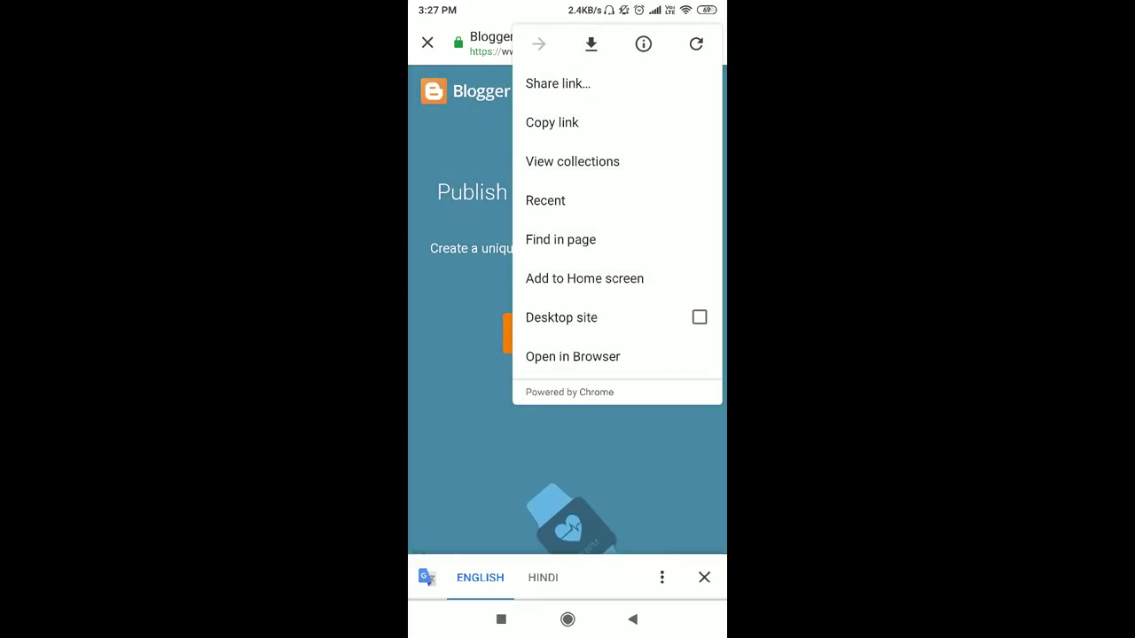
{"action": "left_click", "coordinate": [561, 317]}
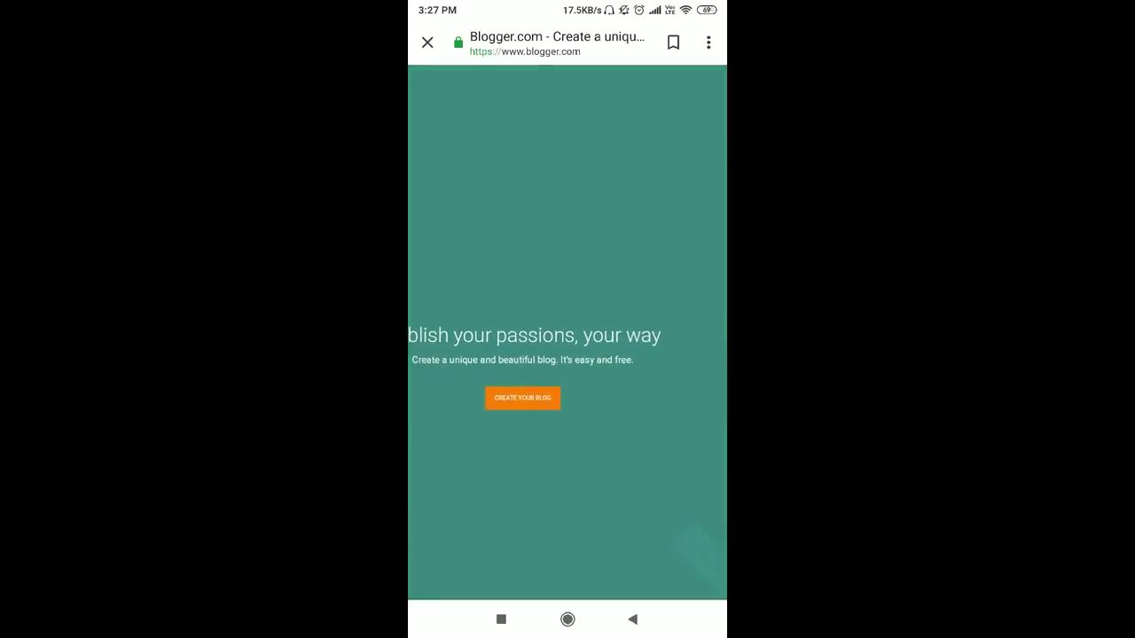
{"action": "scroll", "coordinate": [568, 337], "scroll_direction": "down", "scroll_amount": 10}
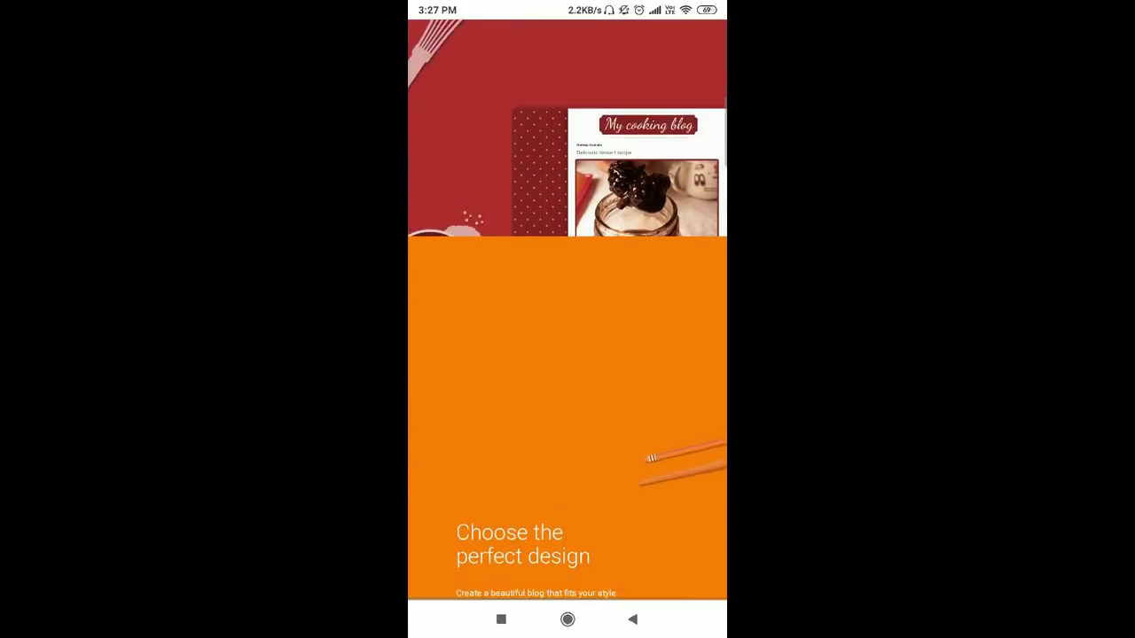
{"action": "scroll", "coordinate": [567, 337], "scroll_direction": "up", "scroll_amount": 10}
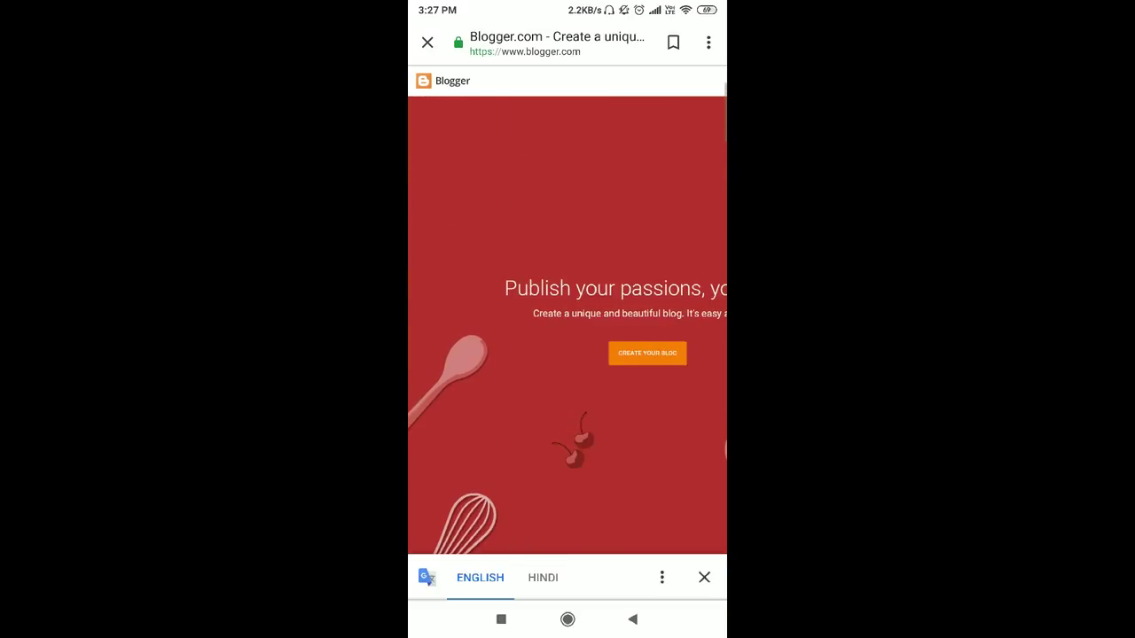